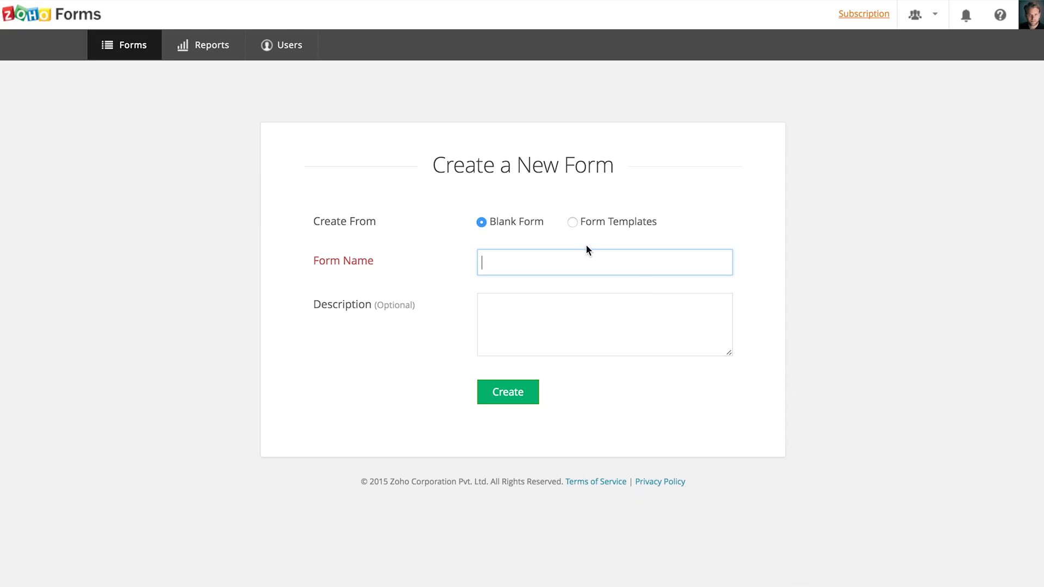
- Browse the ready-made form templates, then close the template gallery
left_click(573, 222)
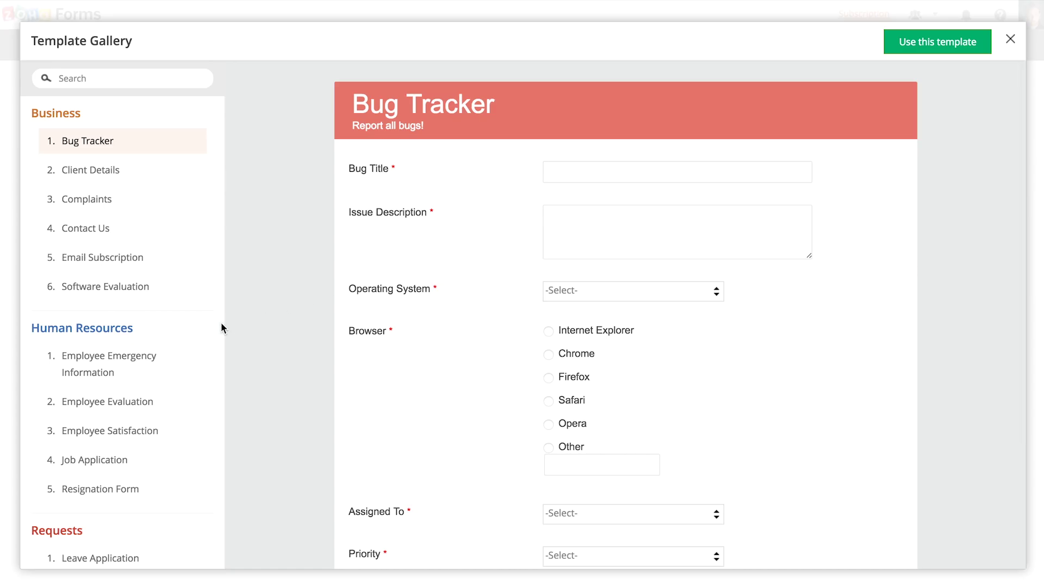
scroll(183, 325, "down", 15)
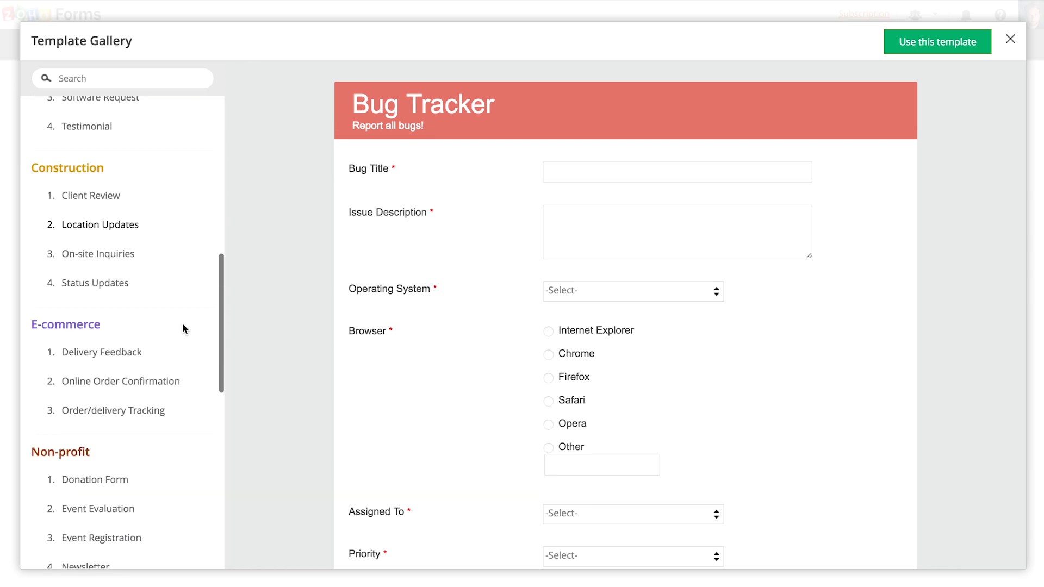
scroll(182, 323, "down", 9)
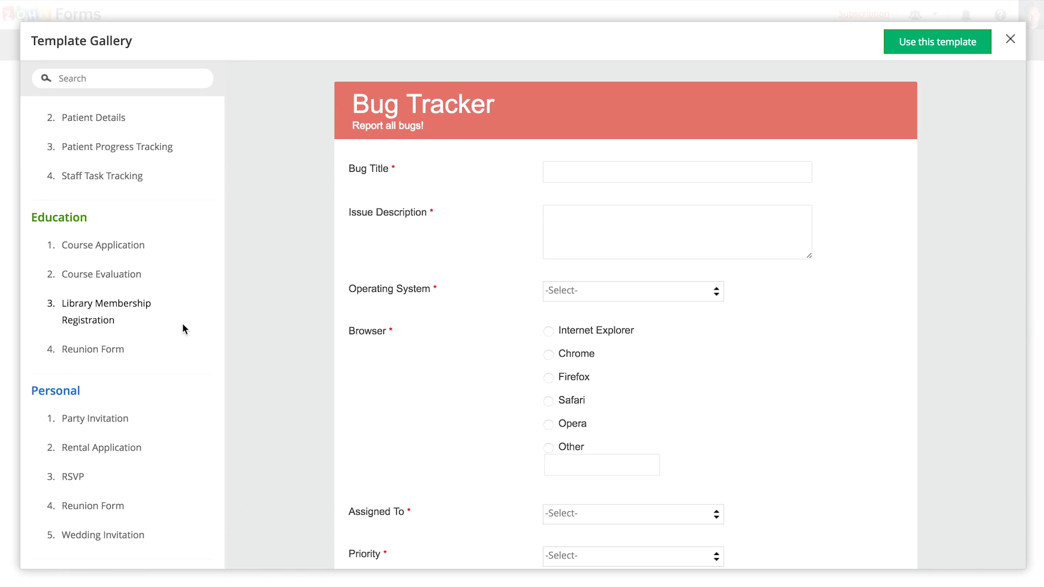
left_click(1010, 39)
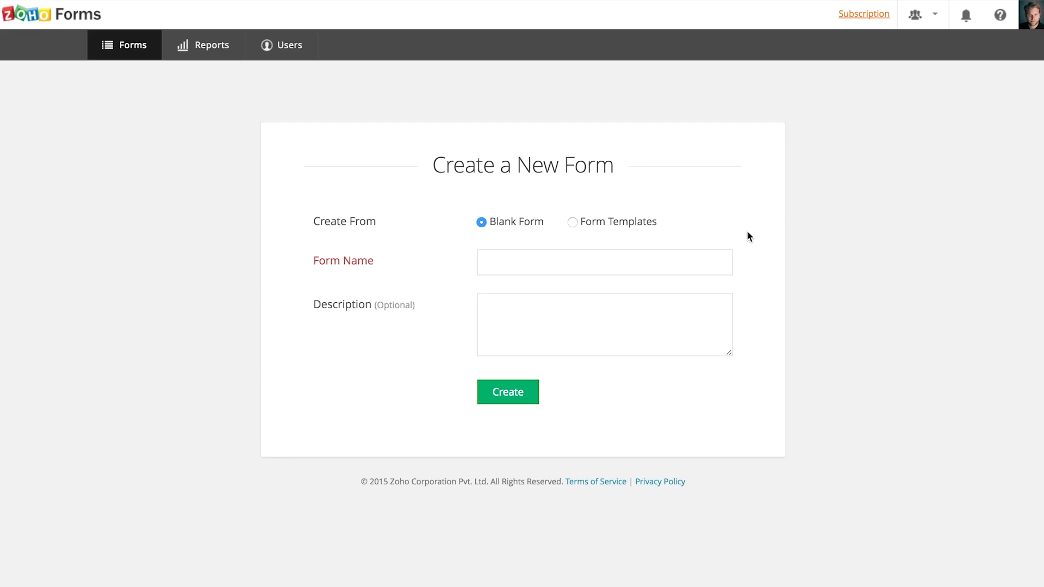
- Enter 'Feedback' as the form name
left_click(718, 262)
type("Feedback")
left_click(483, 304)
- Add the description 'Help us improve', create the form, and look over the field types
type("Help us improve")
left_click(527, 391)
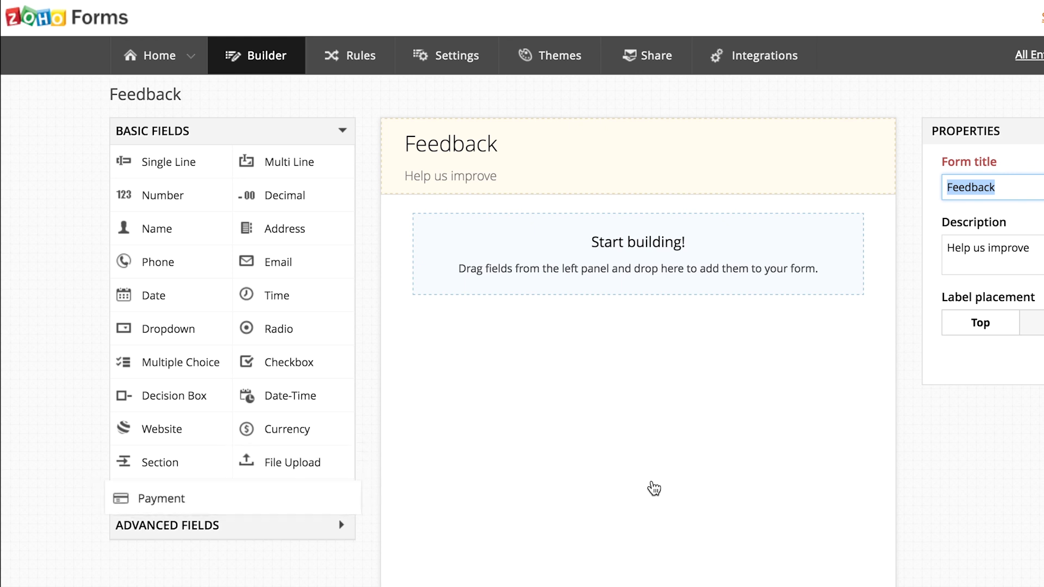
left_click(344, 528)
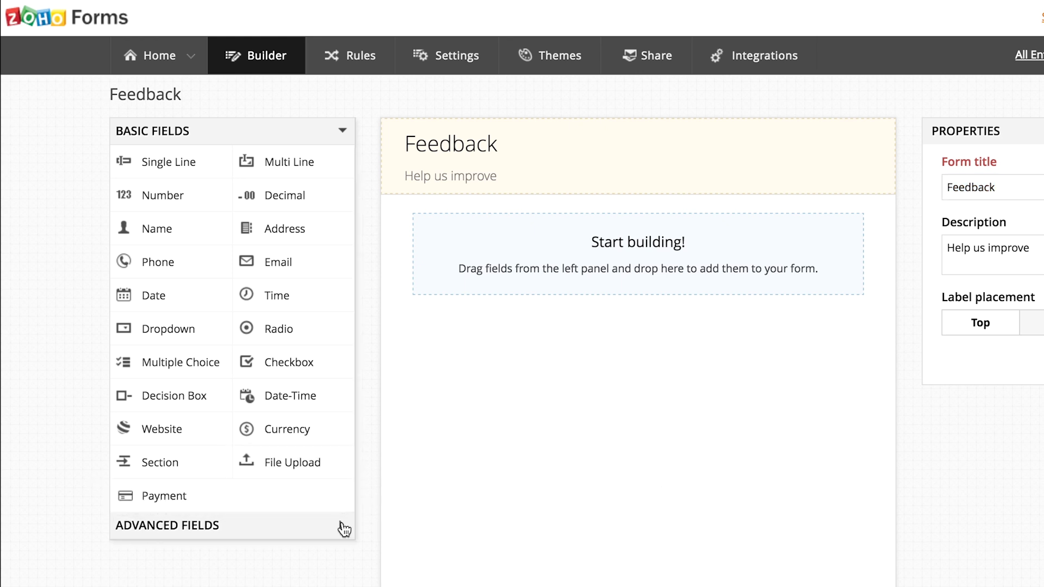
left_click(344, 133)
- Add Name and a mandatory Email field with the instruction 'Don't worry! We won't spam you.', then save
left_click(156, 177)
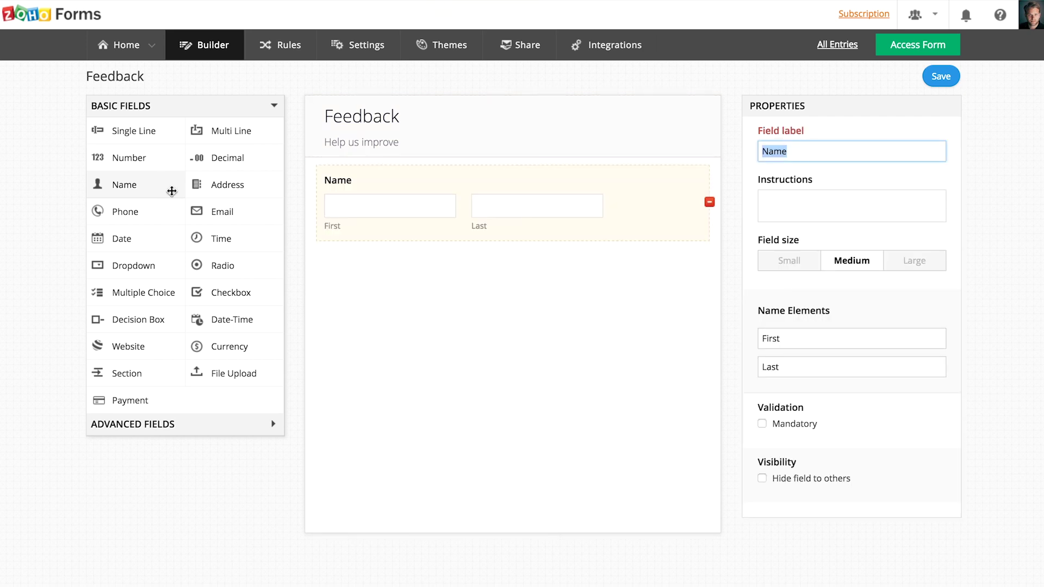
left_click_drag(190, 206, 347, 290)
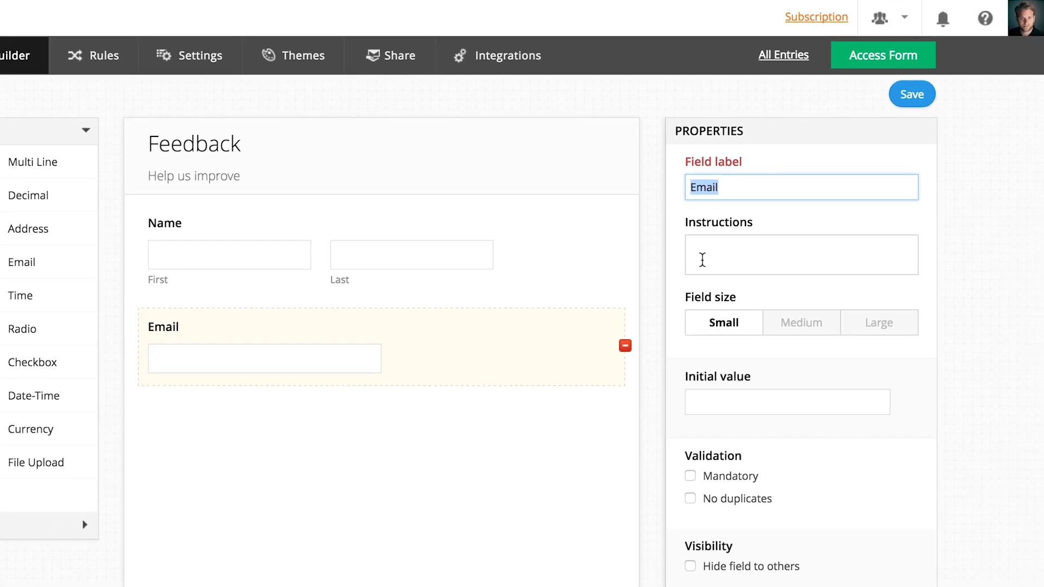
left_click(703, 260)
type("Don't worry! We won't spam you.")
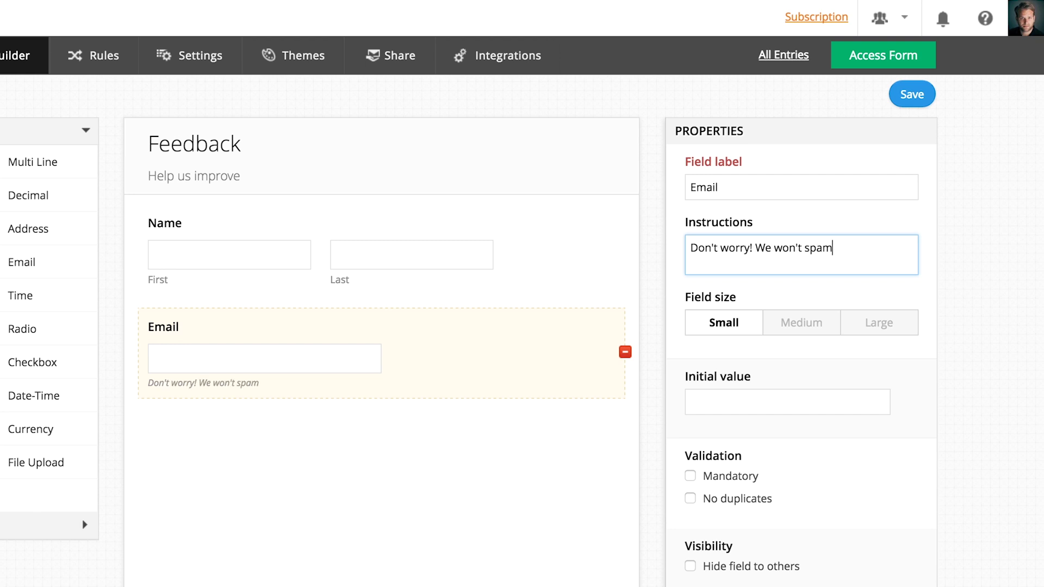
left_click(690, 475)
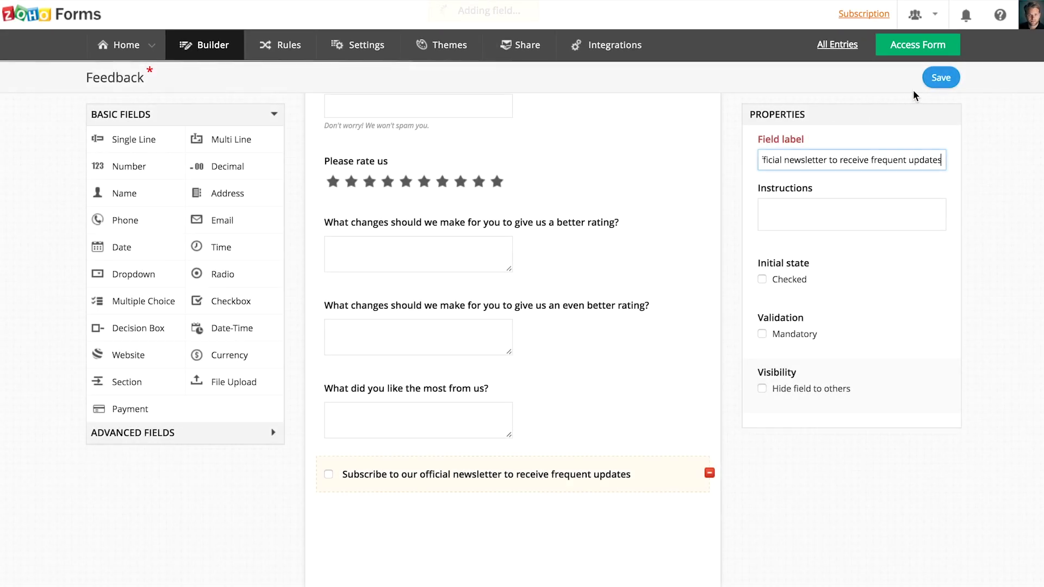
left_click(941, 78)
left_click(307, 48)
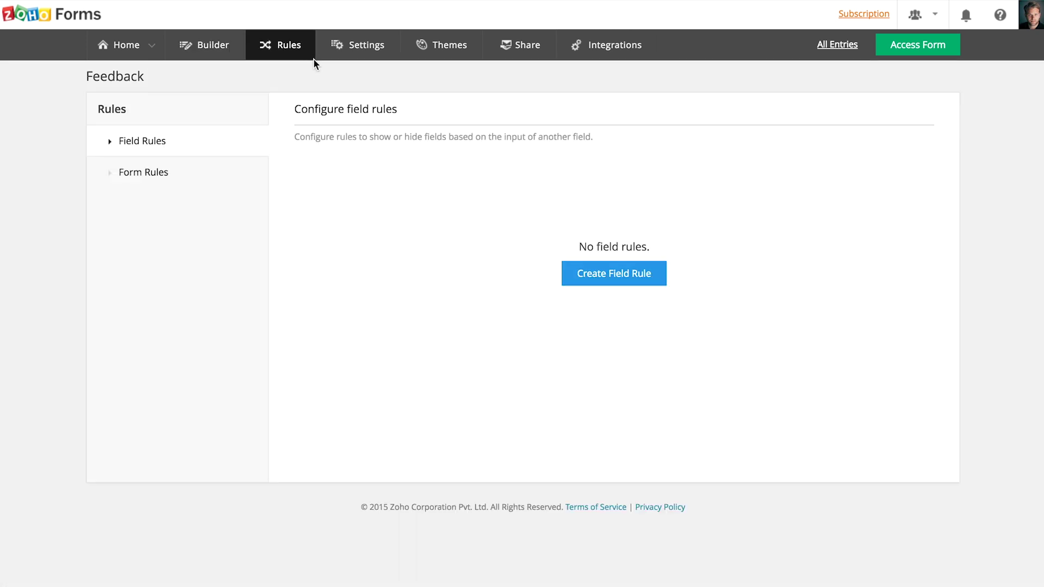
- Add a field rule: when Please rate us is at most 5, show the first What changes question
left_click(585, 279)
left_click(469, 246)
left_click(466, 271)
left_click(509, 245)
left_click(529, 326)
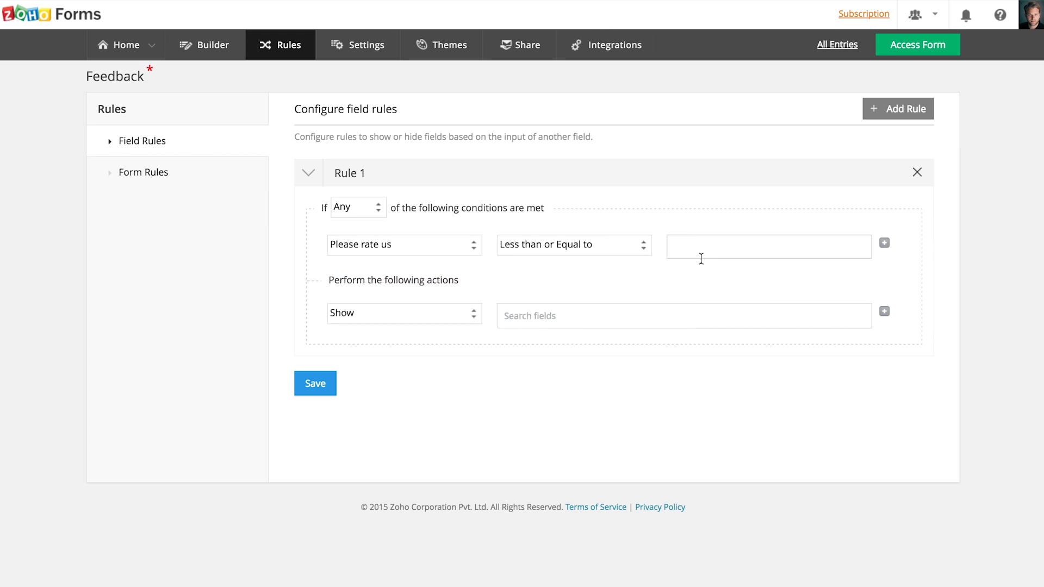
left_click(703, 253)
type("5")
left_click(704, 318)
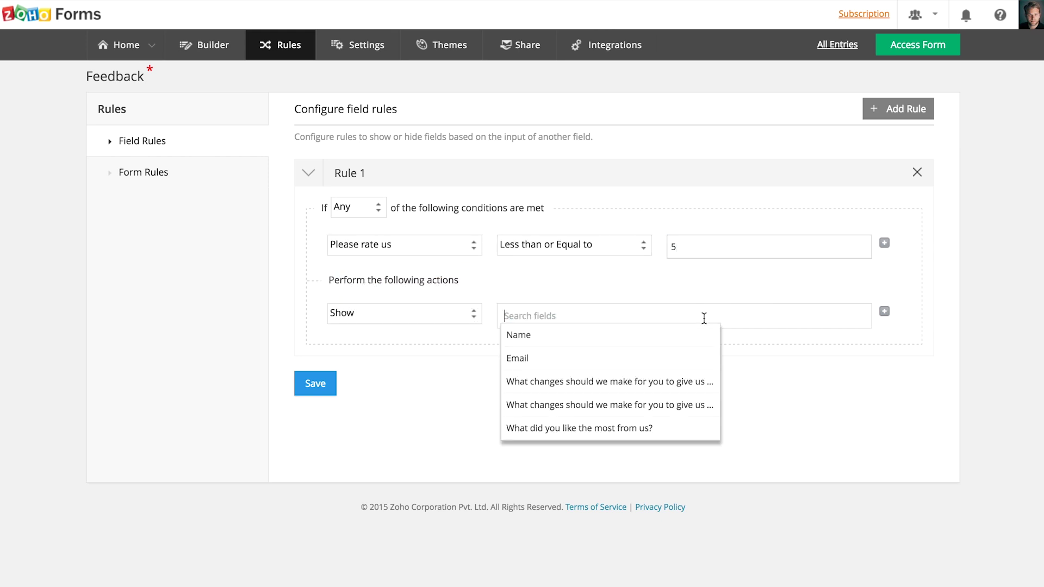
left_click(699, 381)
left_click(322, 405)
- Draft a form rule showing 'Thanks for you valuable feedback!' when Please rate us is less than 5
left_click(242, 174)
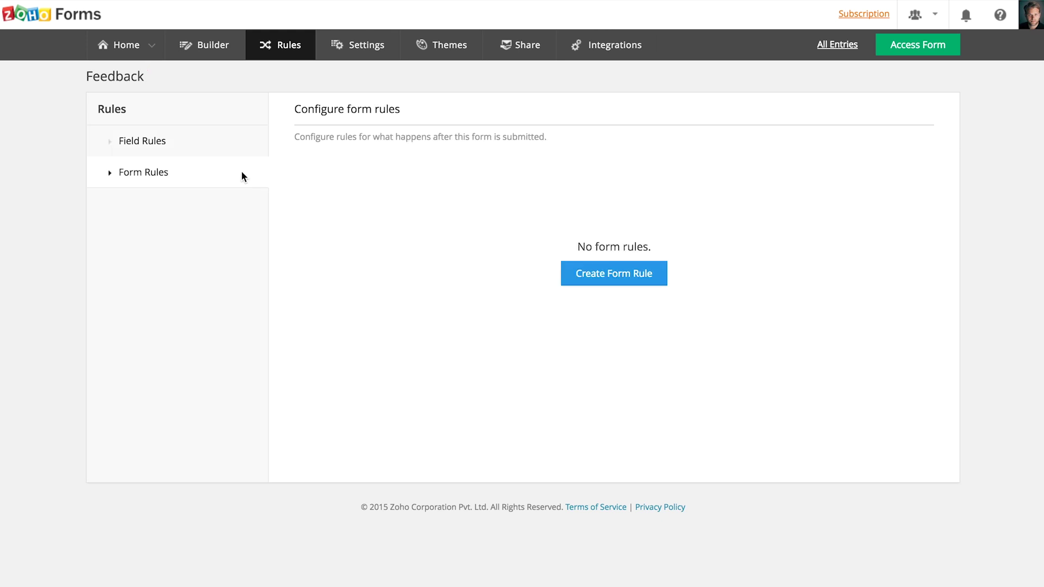
left_click(602, 275)
left_click(465, 248)
left_click(462, 269)
left_click(542, 244)
left_click(541, 296)
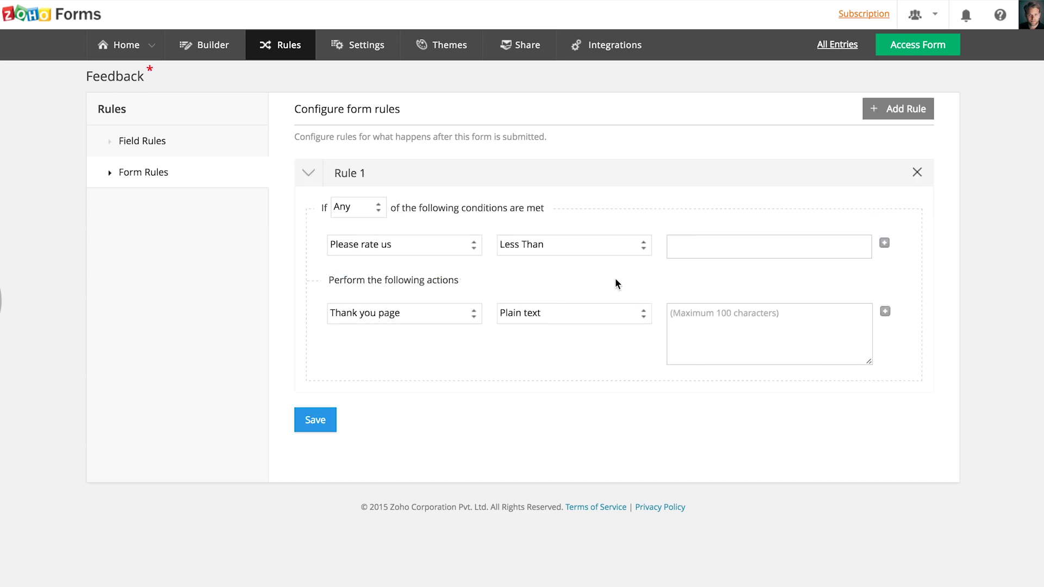
left_click(686, 253)
type("5")
left_click(715, 326)
type("Thanks for you valuable feedback!")
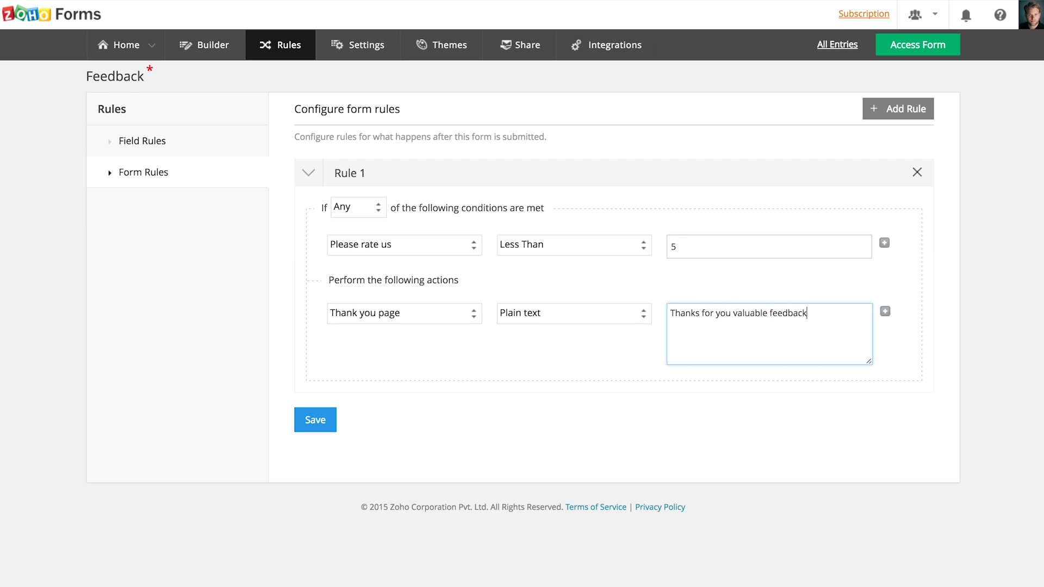
- Save the form rule and keep the form's time zone as Pacific Standard Time
left_click(329, 419)
left_click(337, 48)
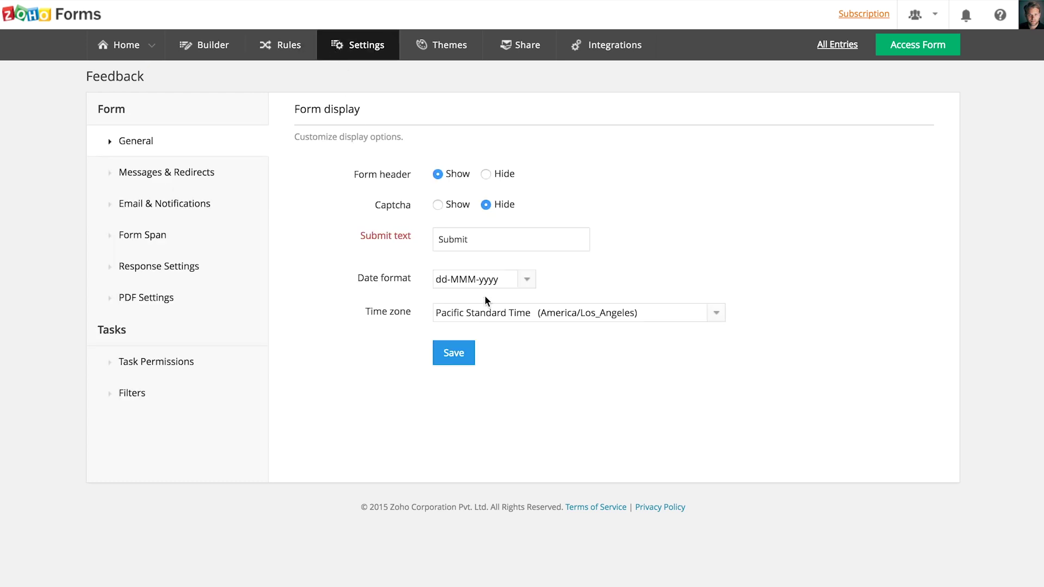
left_click(498, 311)
left_click(497, 311)
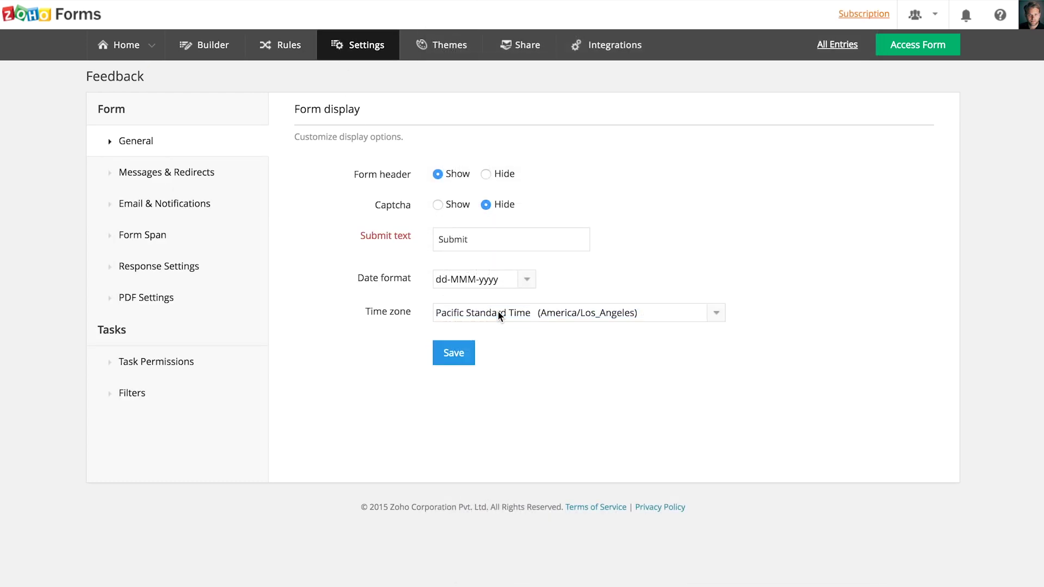
- Change the thank-you message to 'Thanks for your valuable feedback!' and save it
left_click(262, 172)
left_click(635, 211)
triple_click(468, 212)
type("Thanks for your valuable")
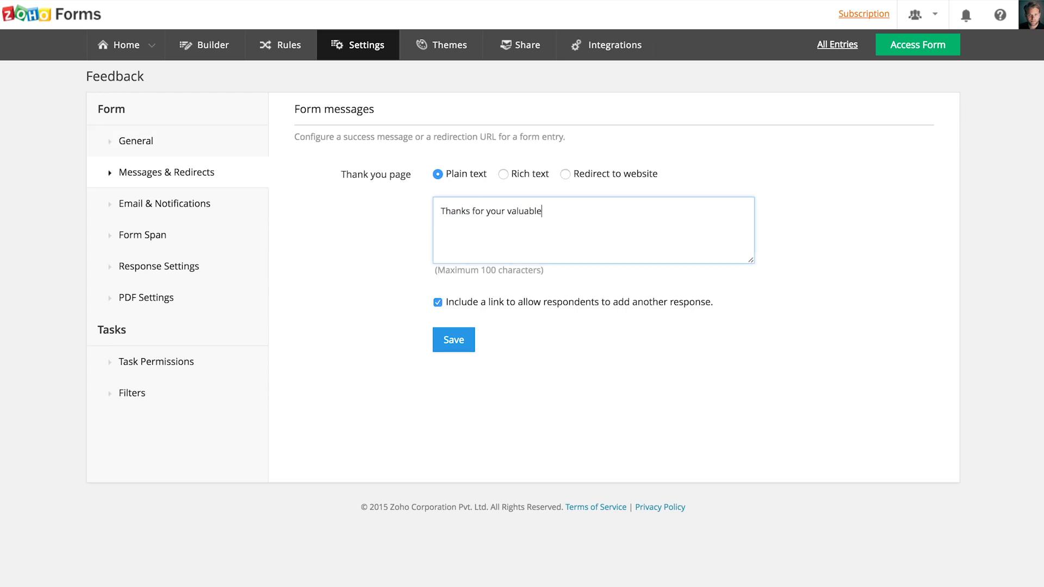
type(" feedback!")
left_click(441, 347)
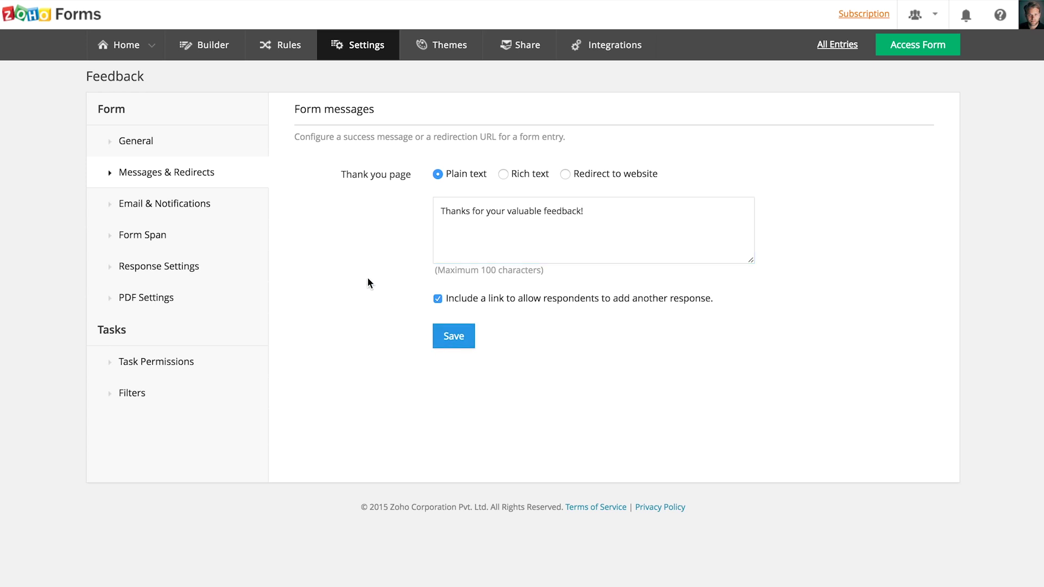
- Enable email notifications to the respondent's Email field, including their submitted data
left_click(259, 206)
left_click(299, 167)
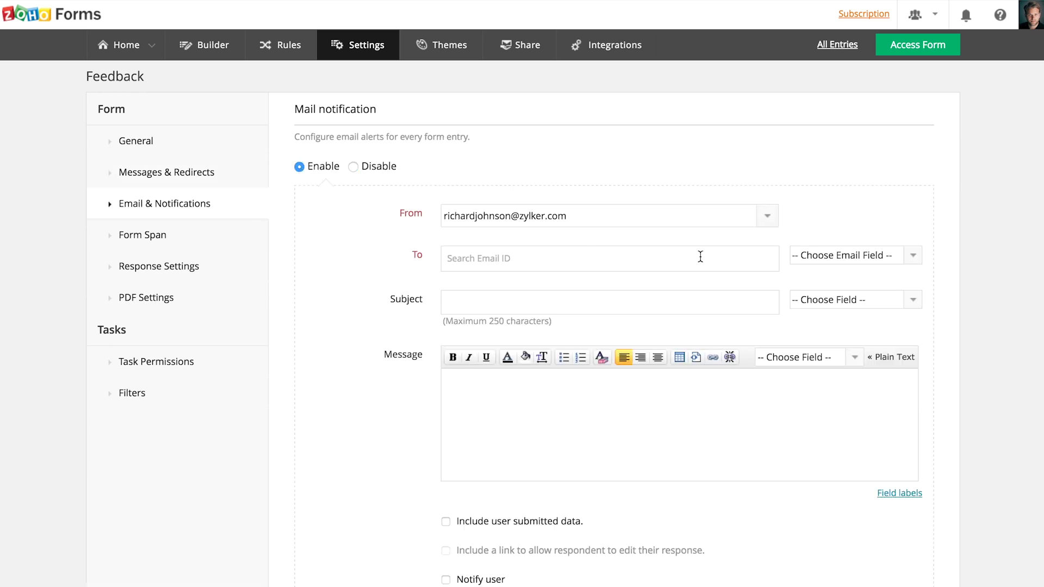
left_click(853, 255)
left_click(853, 264)
scroll(765, 301, "down", 3)
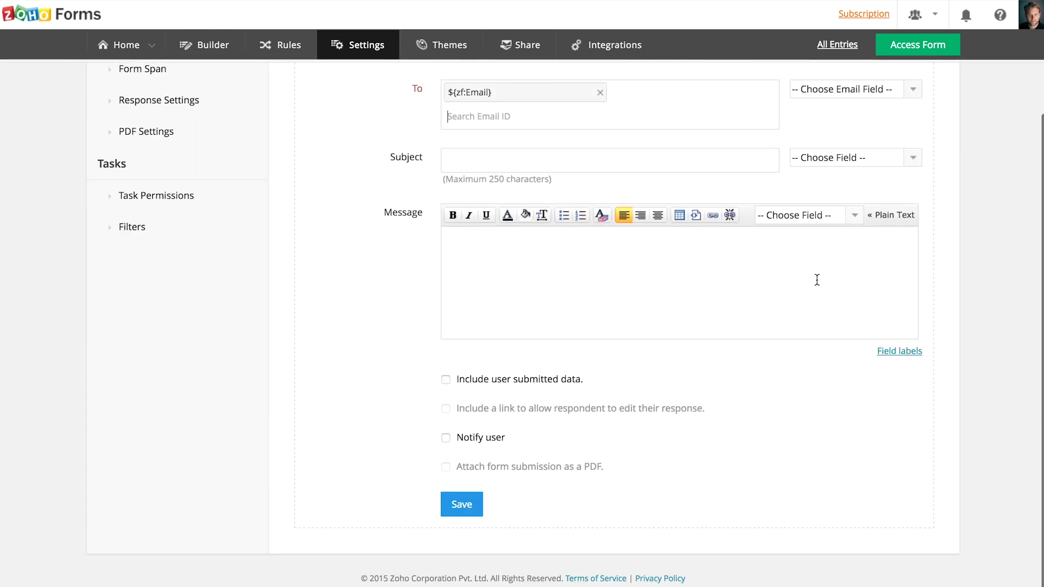
left_click(447, 379)
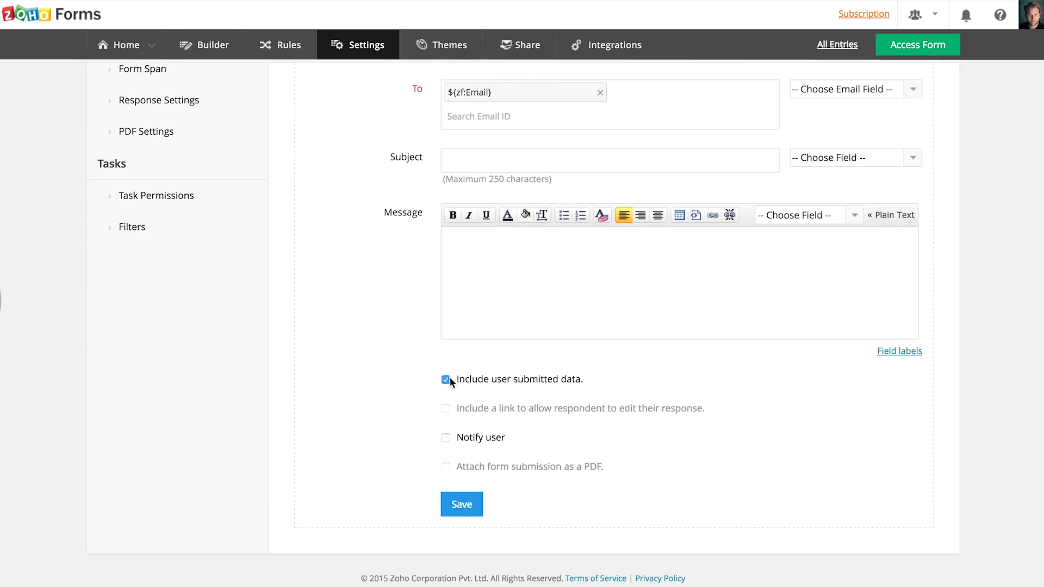
left_click(459, 512)
scroll(457, 510, "up", 3)
- Set the form span to Between dates and cap the number of entries allowed
left_click(261, 235)
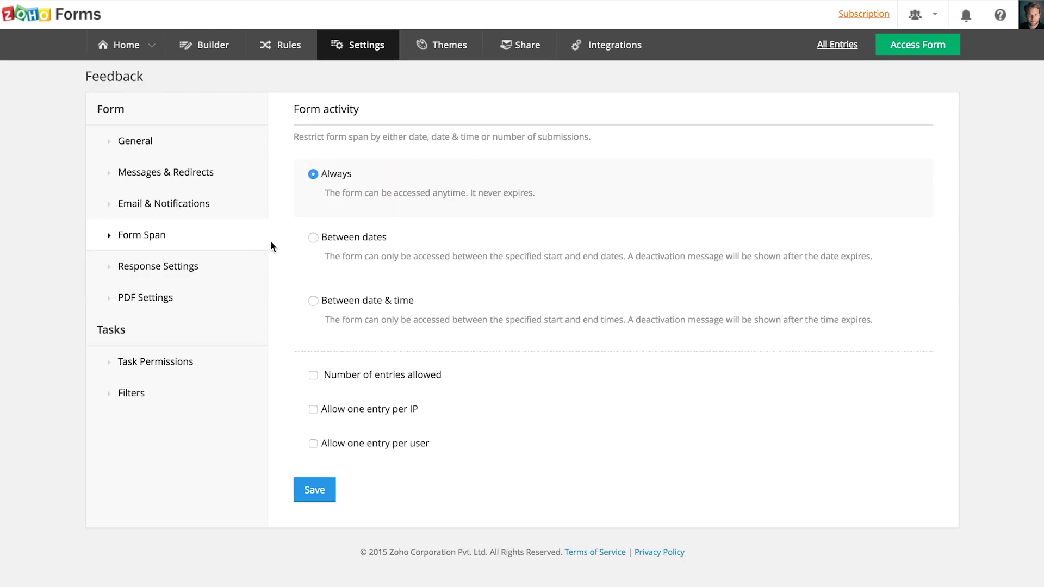
left_click(313, 238)
scroll(314, 242, "down", 4)
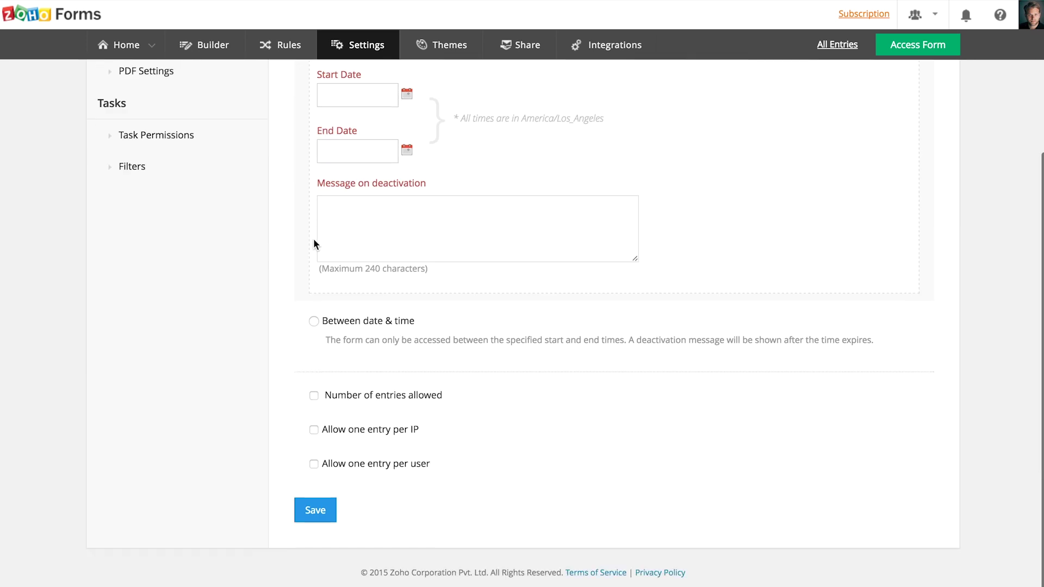
left_click(315, 400)
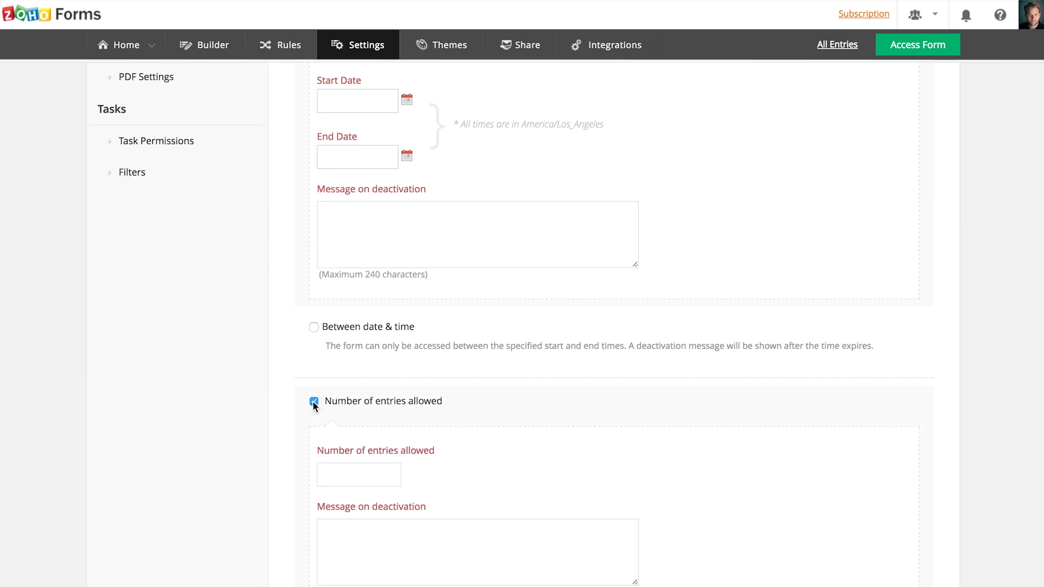
scroll(313, 402, "down", 4)
scroll(312, 406, "up", 5)
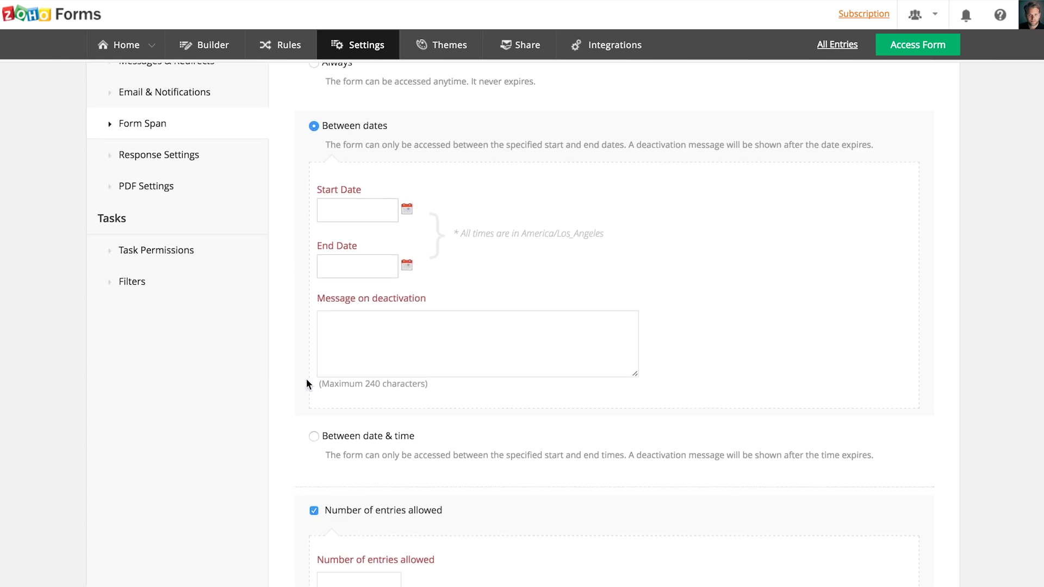
- Enable response editing and PDF downloads of submissions
left_click(257, 156)
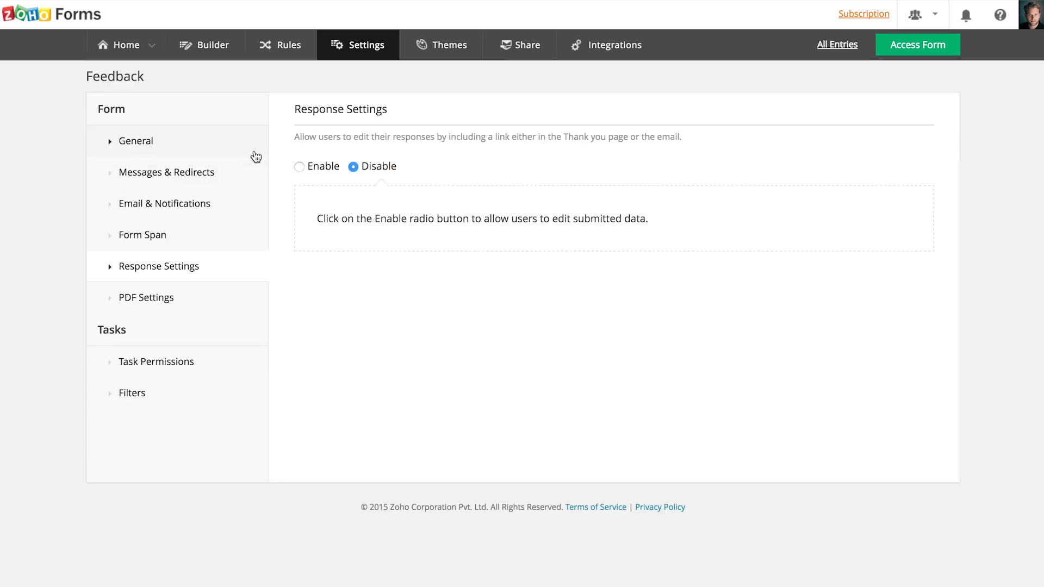
left_click(300, 166)
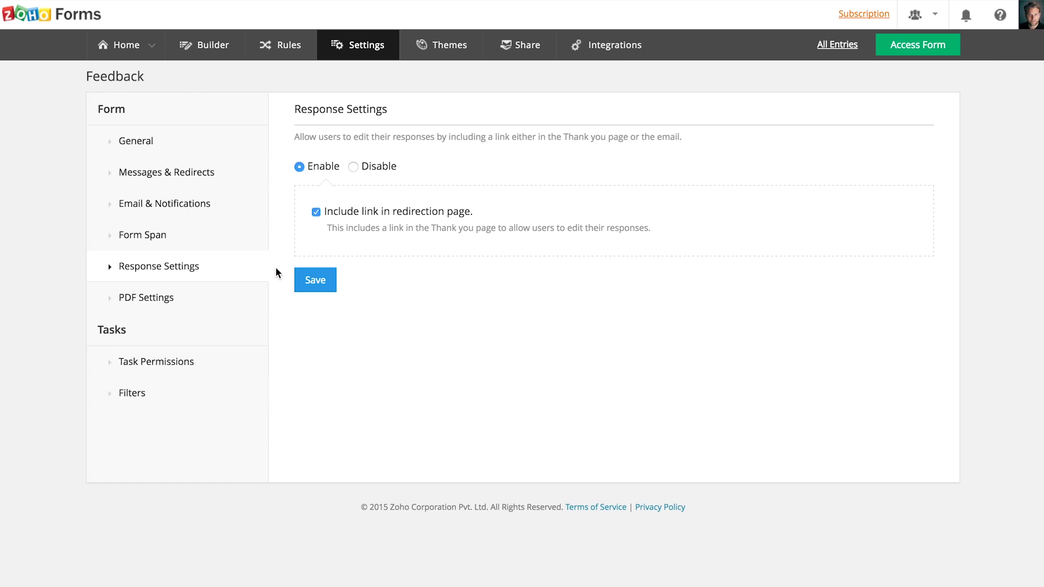
left_click(260, 293)
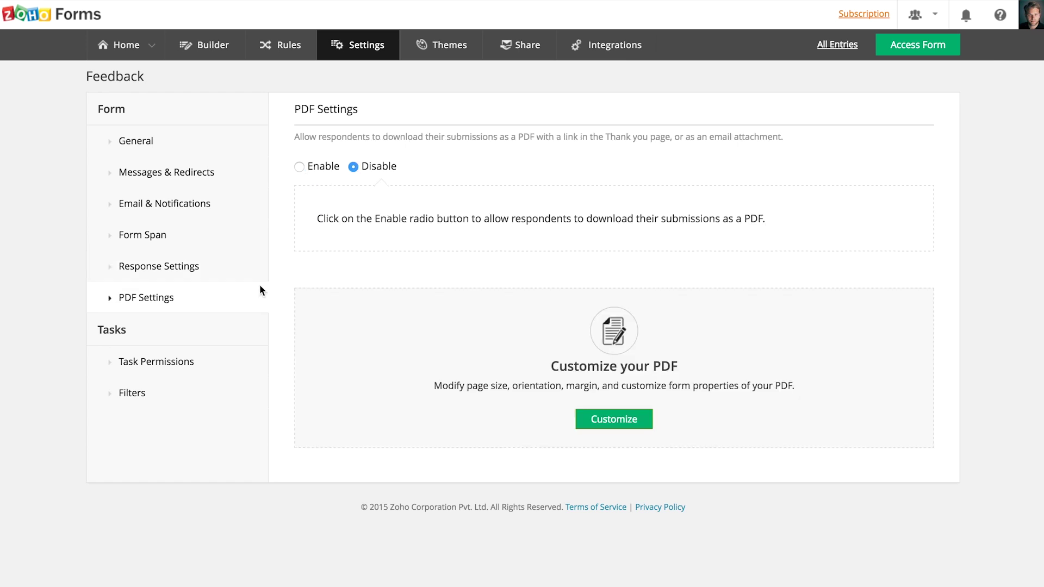
left_click(300, 167)
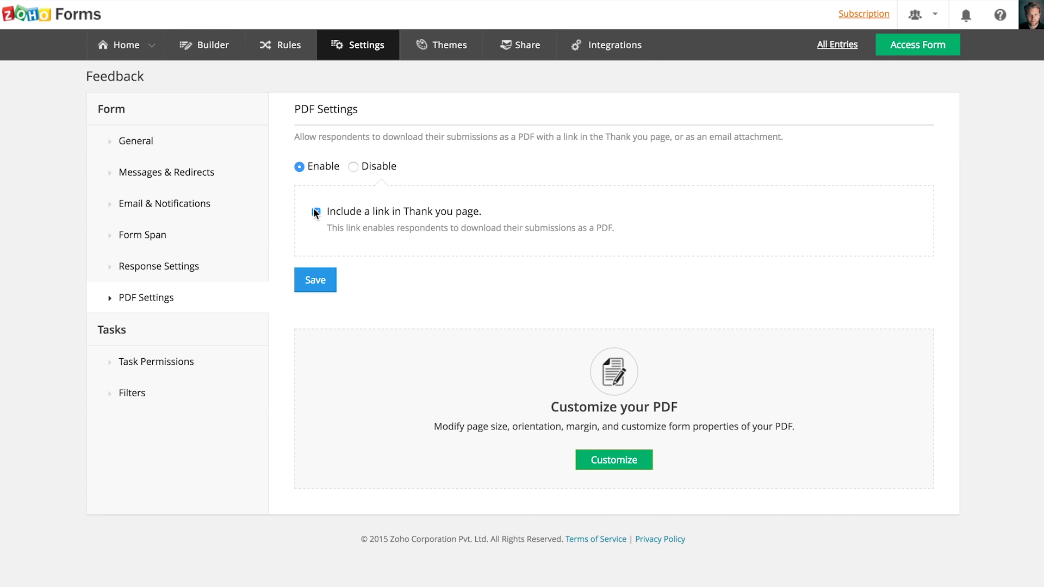
- Start a custom theme for the Feedback form and open its list of editable theme properties
left_click(443, 49)
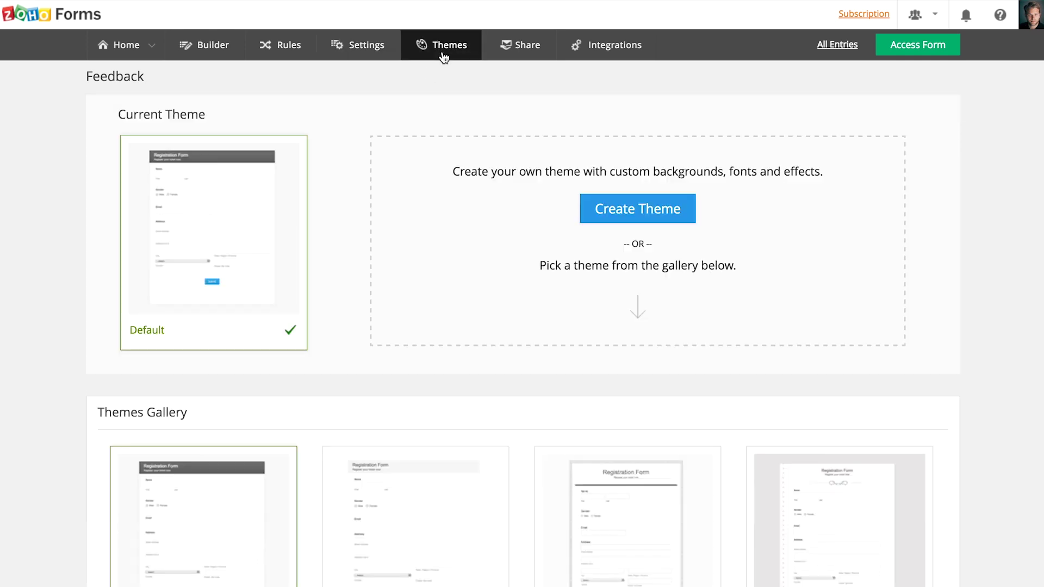
scroll(444, 56, "down", 15)
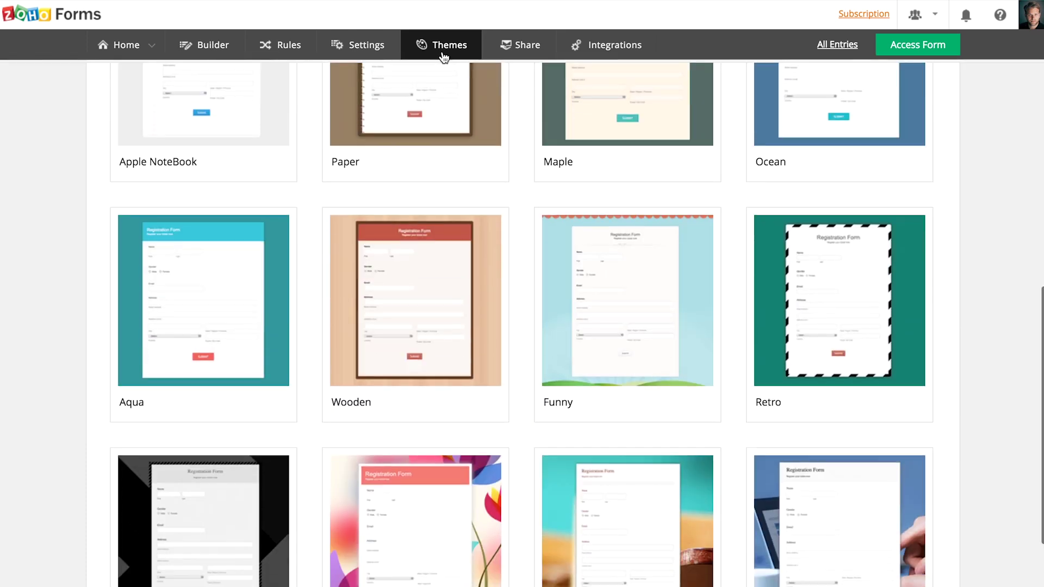
scroll(444, 56, "up", 15)
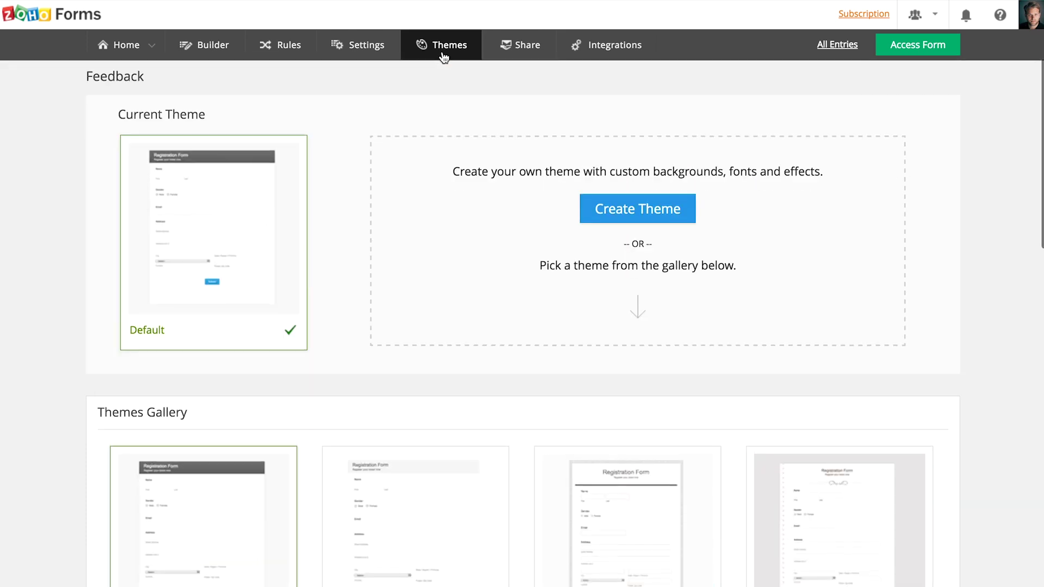
left_click(592, 206)
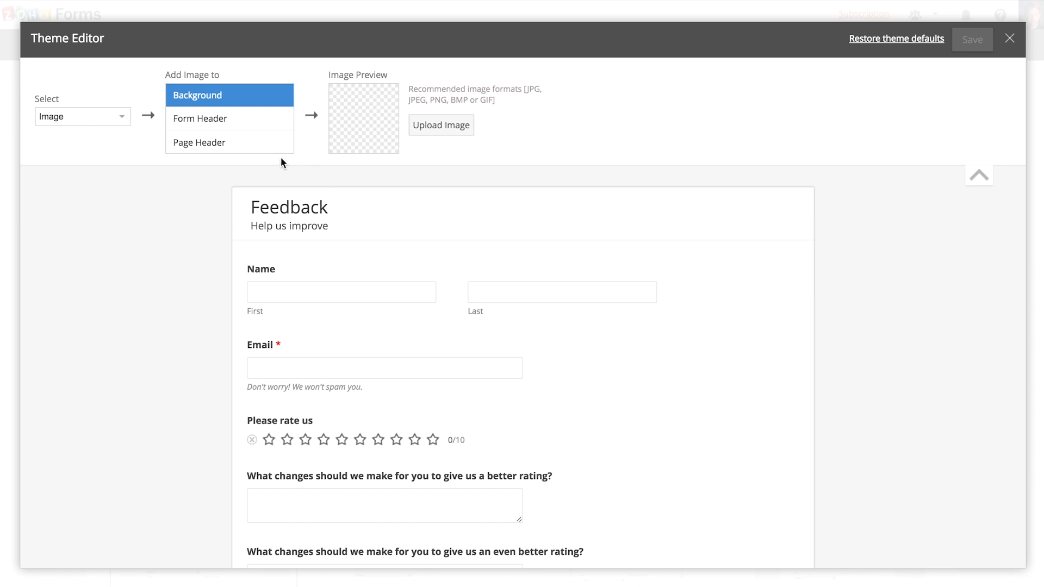
left_click(122, 116)
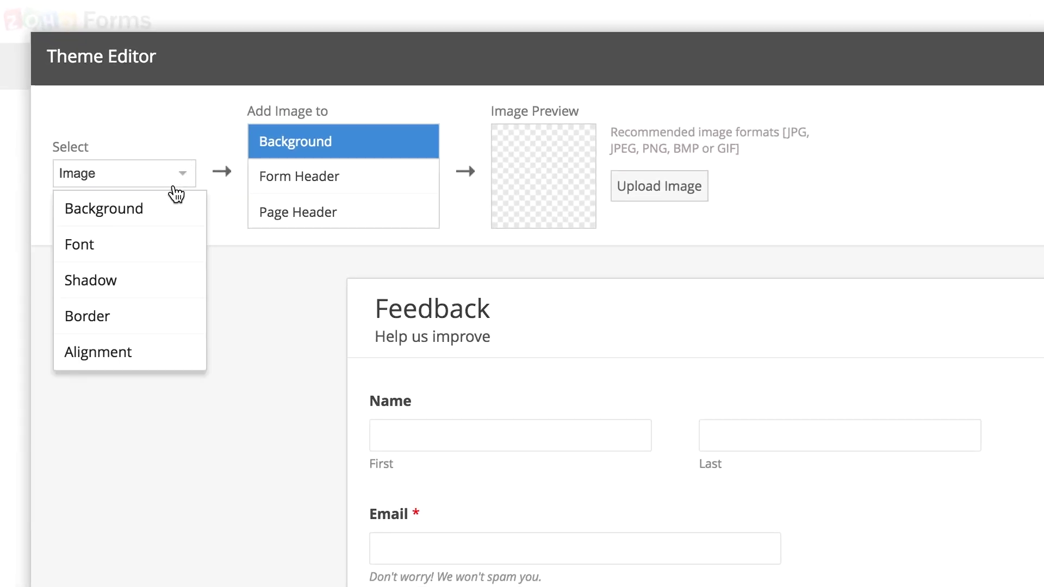
scroll(174, 204, "down", 2)
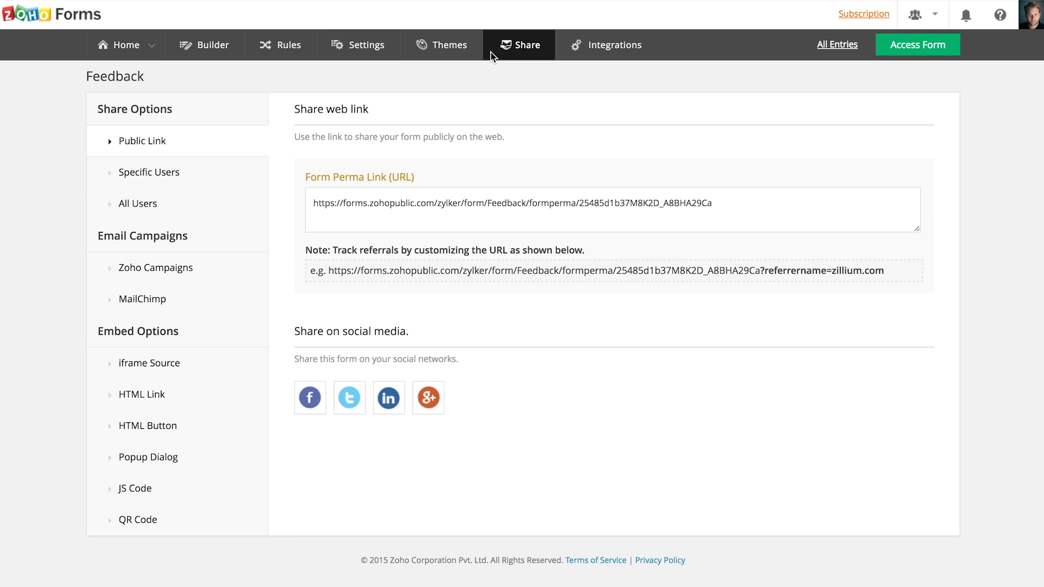
- Review sharing with specific users, the whole organization, Zoho Campaigns and MailChimp
left_click(260, 166)
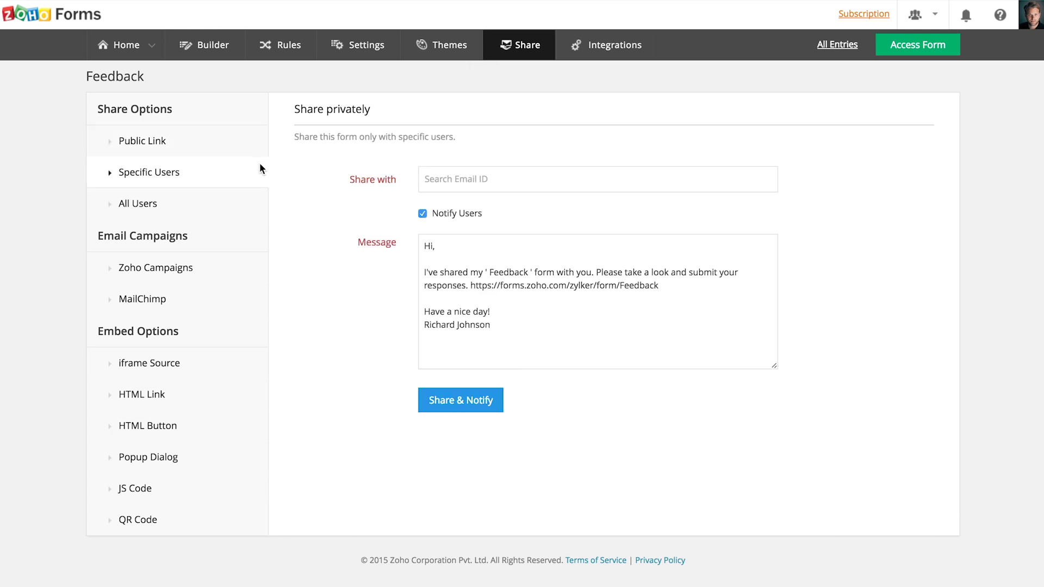
left_click(252, 204)
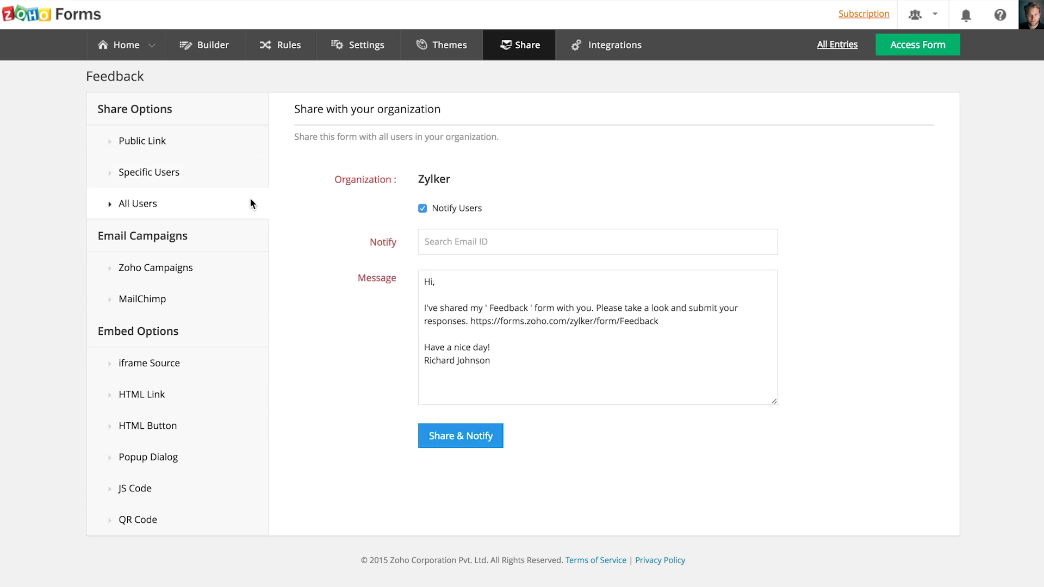
left_click(245, 269)
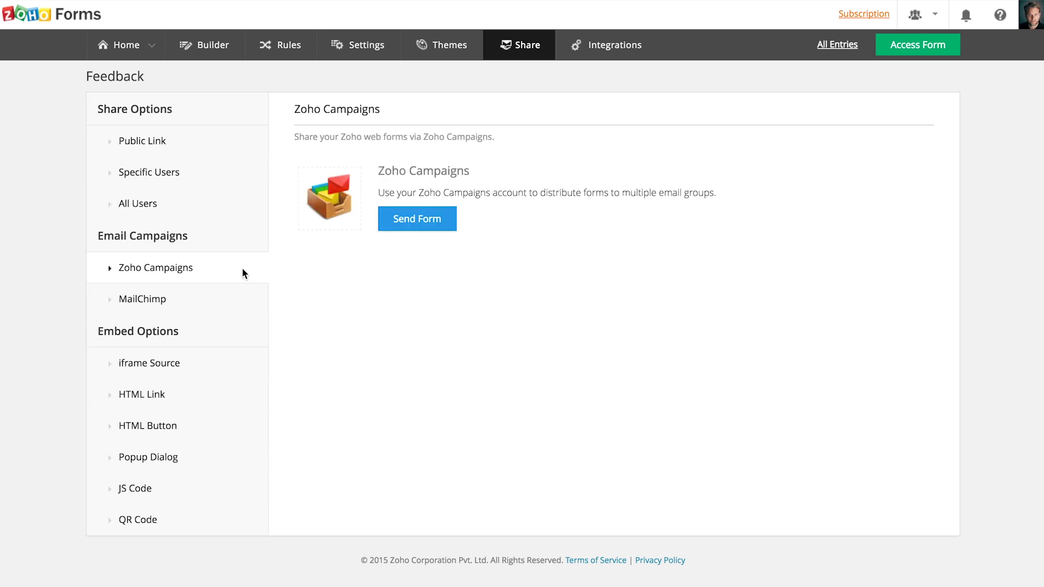
left_click(240, 297)
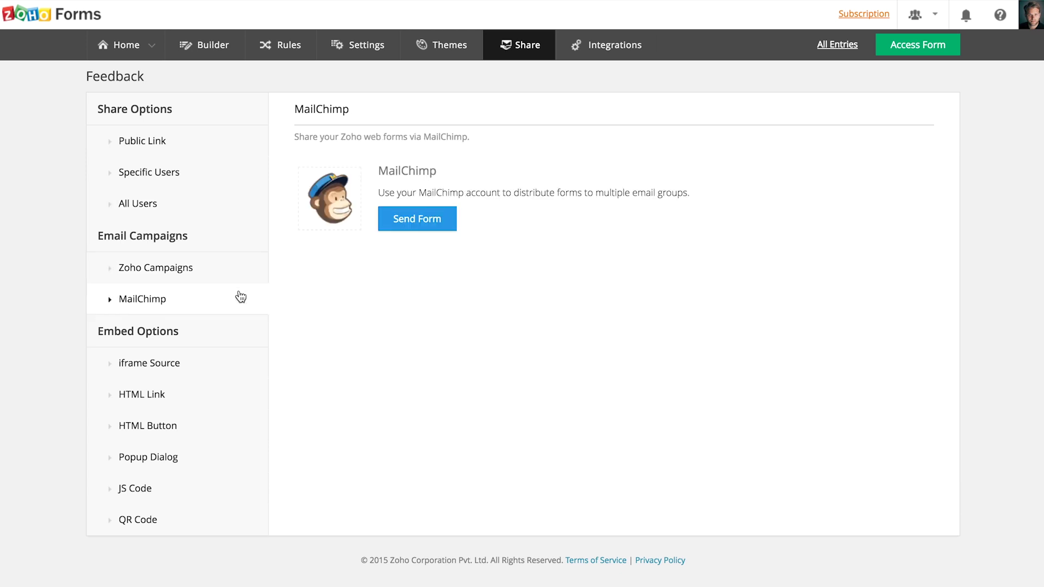
- View the iframe, HTML link, HTML button and popup embed codes, then the QR code
left_click(236, 358)
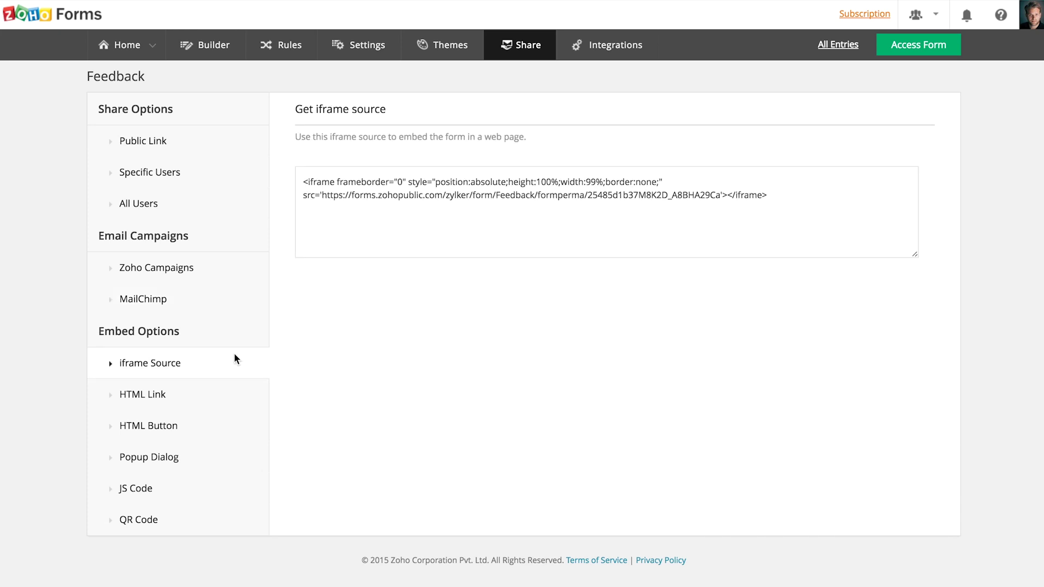
left_click(236, 388)
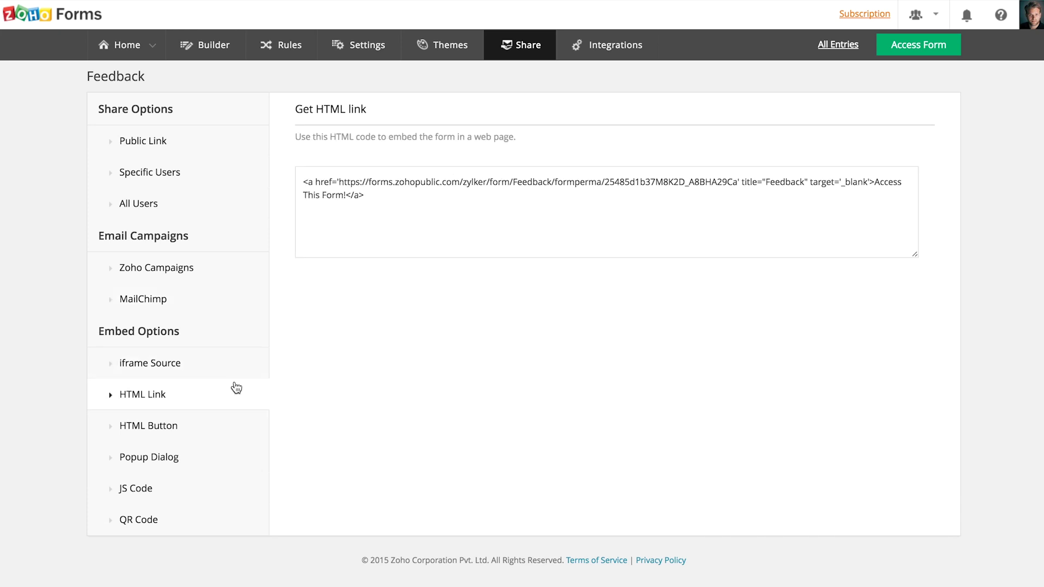
left_click(236, 420)
left_click(231, 446)
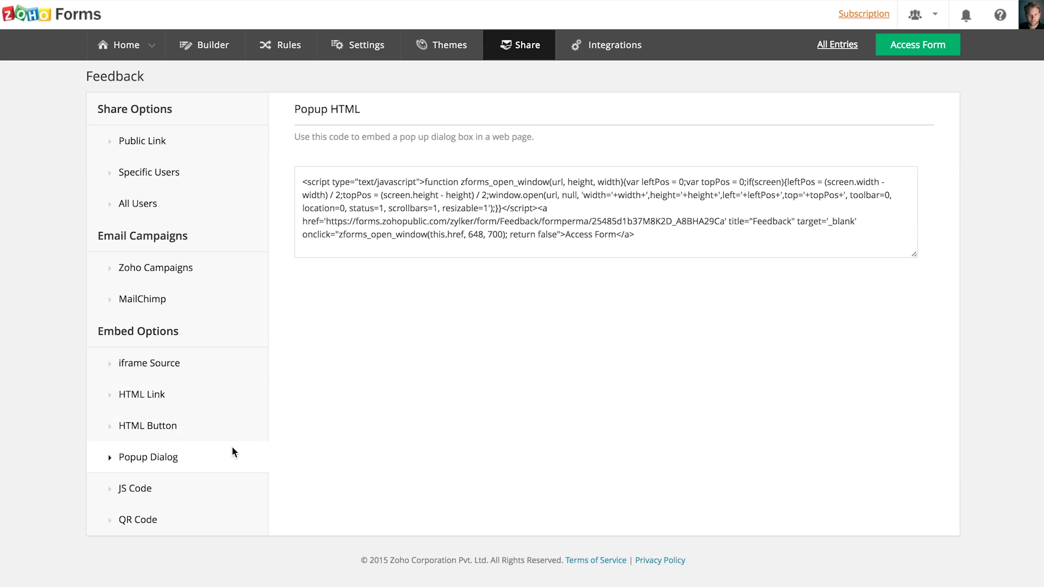
left_click(224, 512)
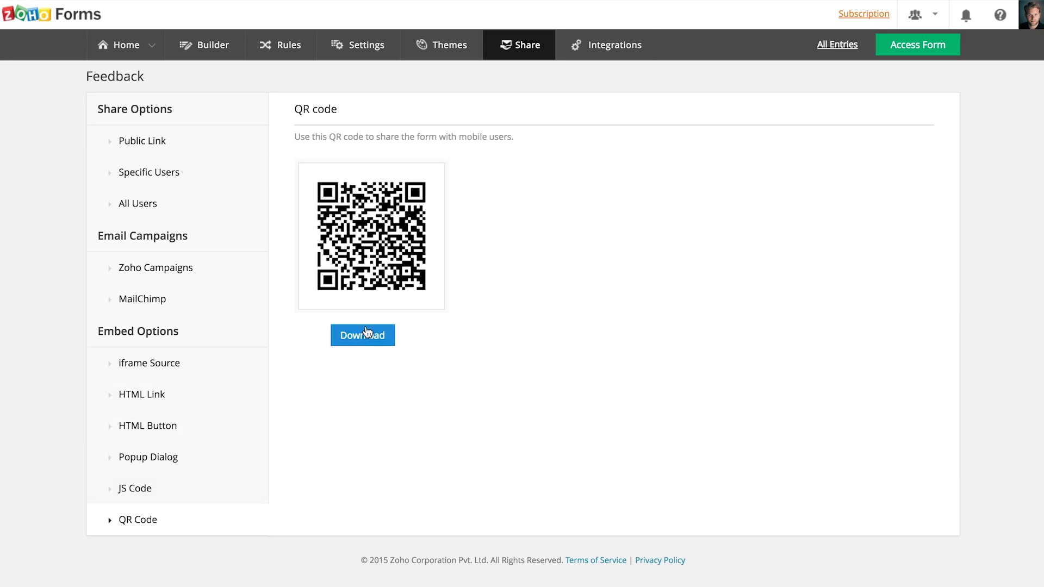
- View the Zoho Support and then Zoho Campaigns integrations for the Feedback form
left_click(582, 51)
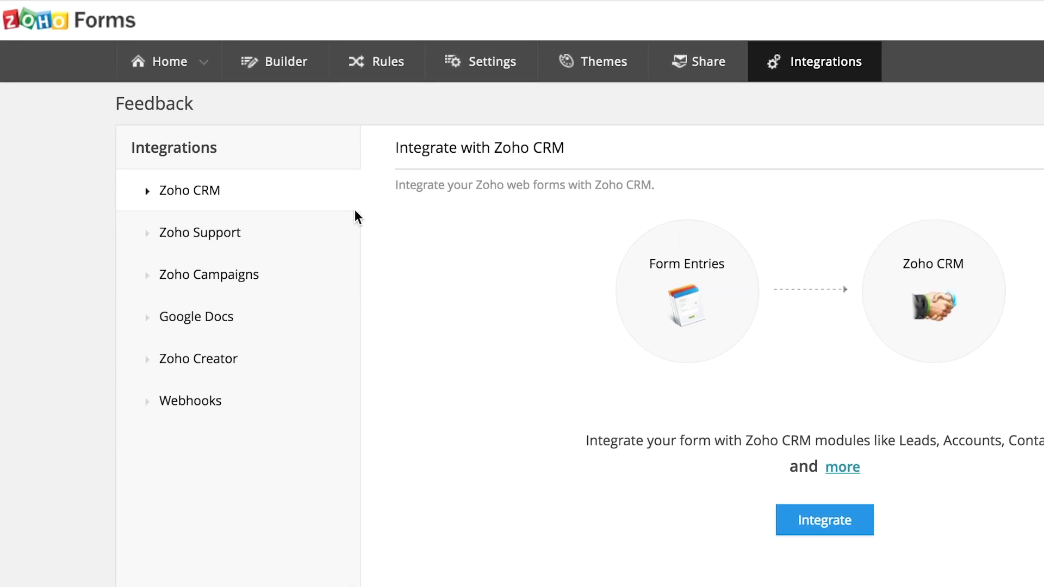
left_click(343, 220)
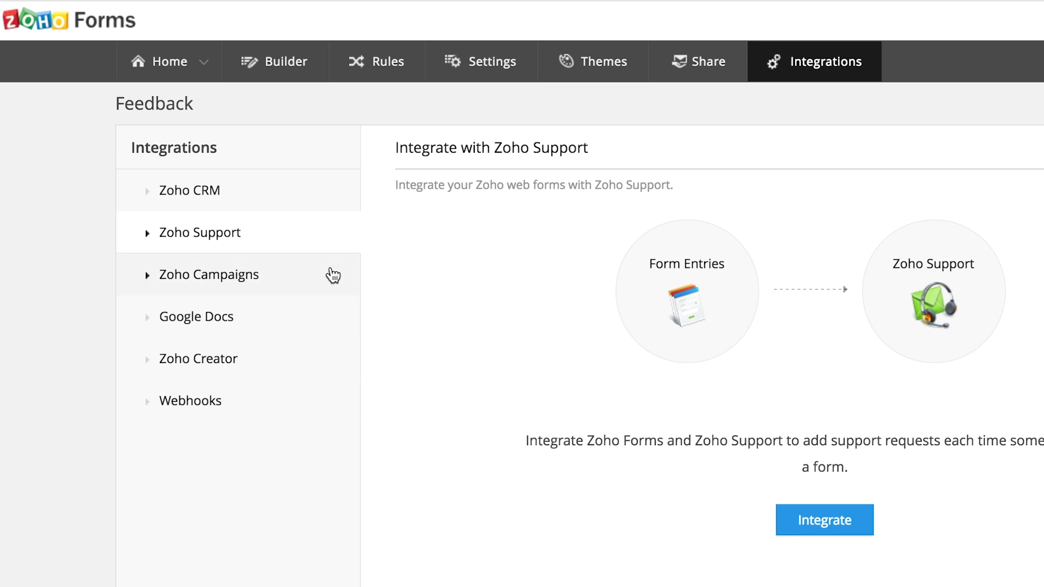
left_click(333, 275)
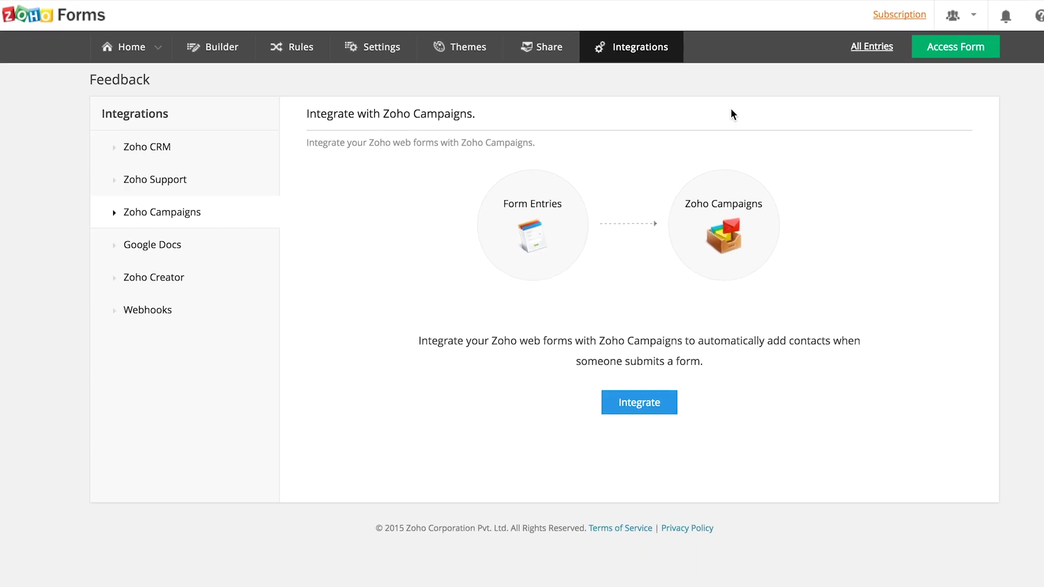
- From All Entries, create a new report named 'Feedback - poor'
left_click(836, 57)
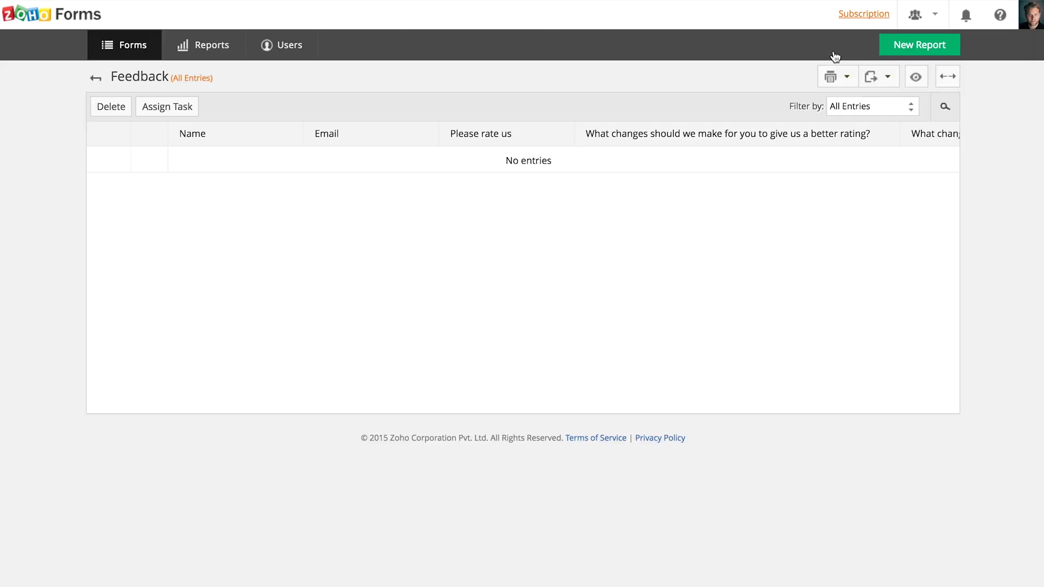
left_click(899, 47)
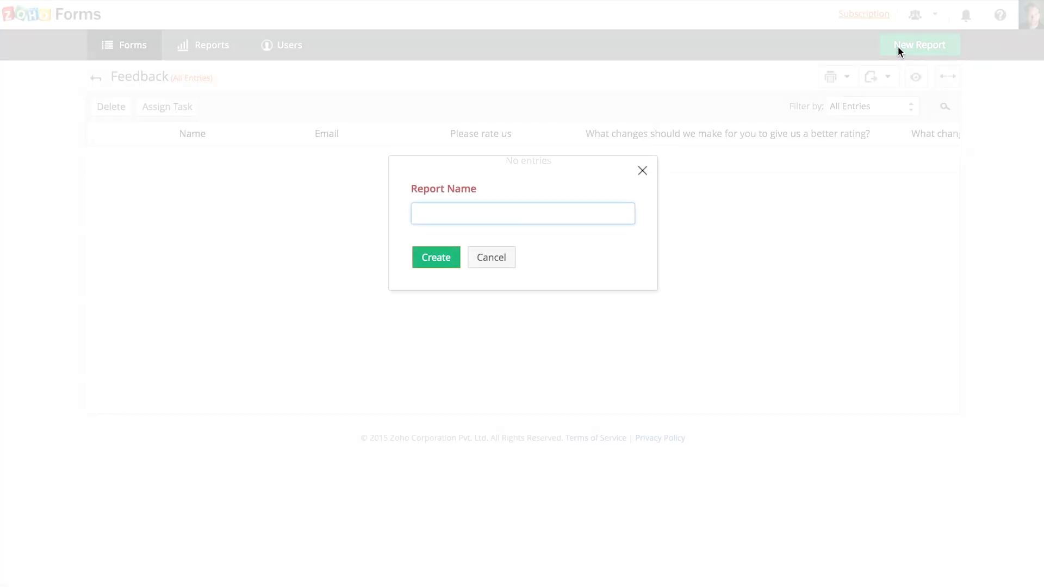
type("Feedback - poor")
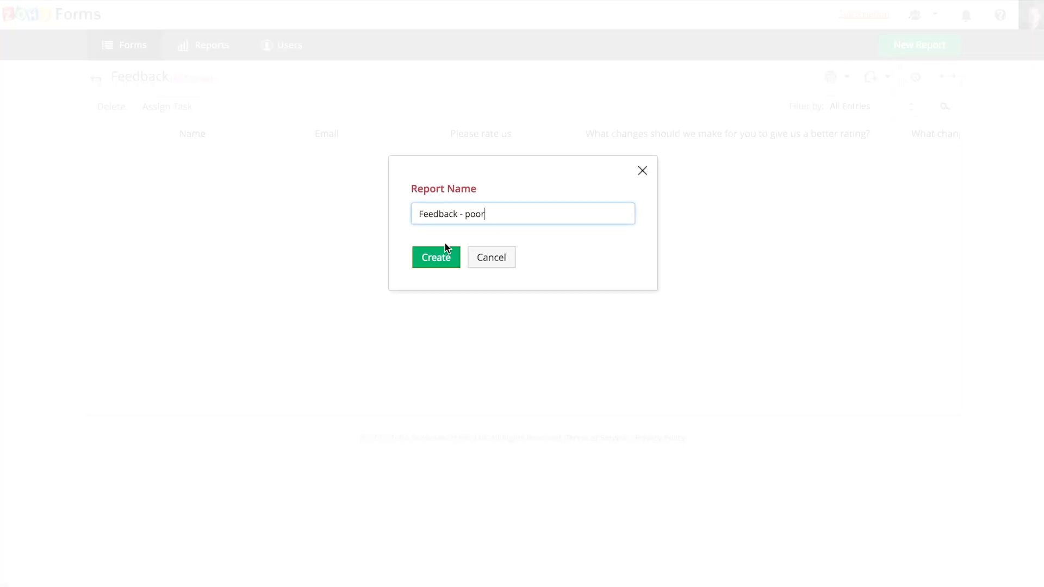
left_click(441, 250)
- Filter the report to Please rate us less than or equal to 5 and save
left_click(524, 233)
left_click(466, 210)
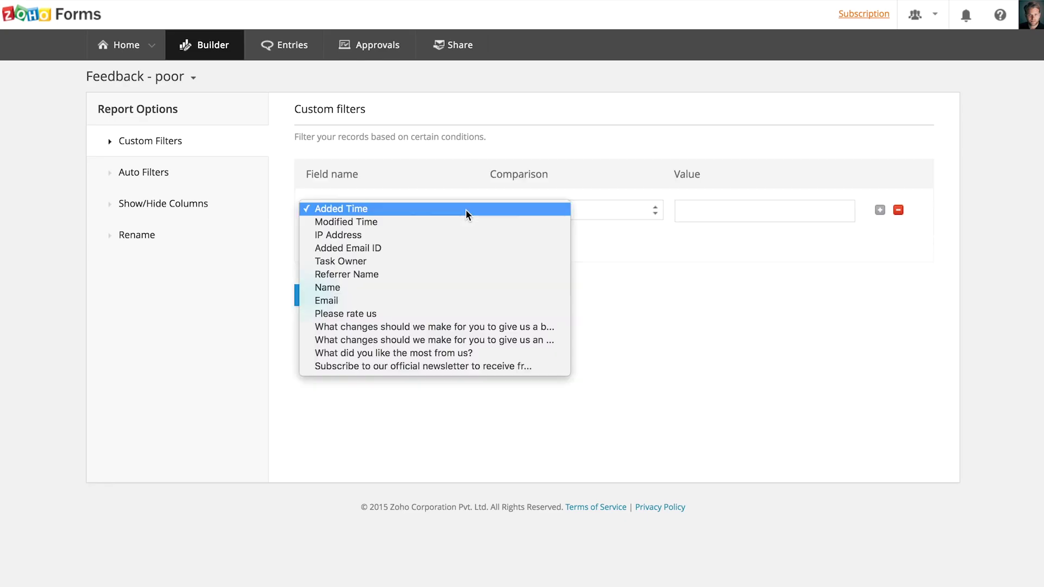
left_click(459, 314)
left_click(543, 217)
left_click(549, 287)
left_click(710, 212)
type("5")
left_click(320, 296)
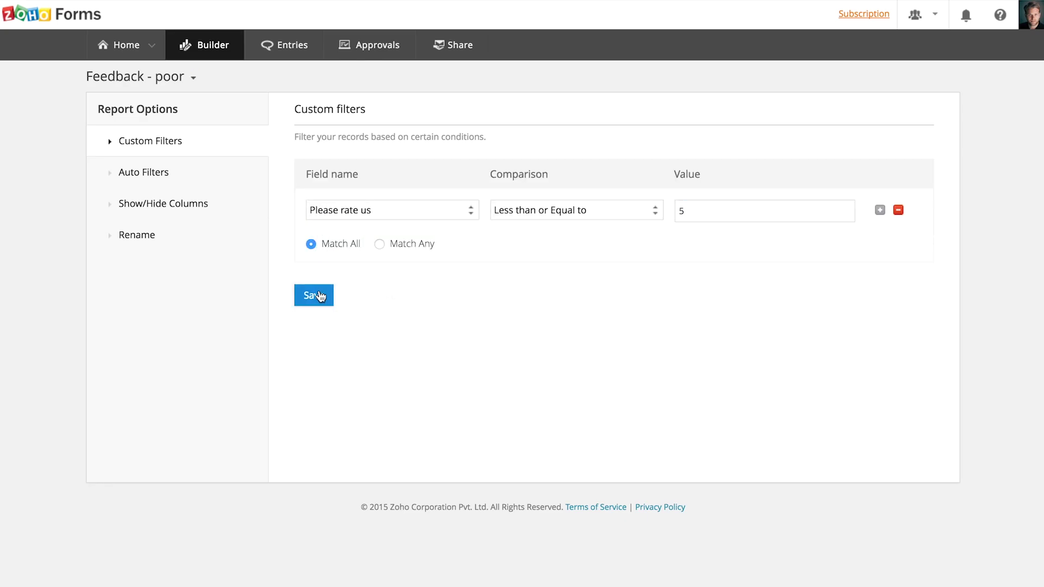
- Return to the Forms list and open the Feedback form's analytics
mouse_move(144, 44)
left_click(141, 68)
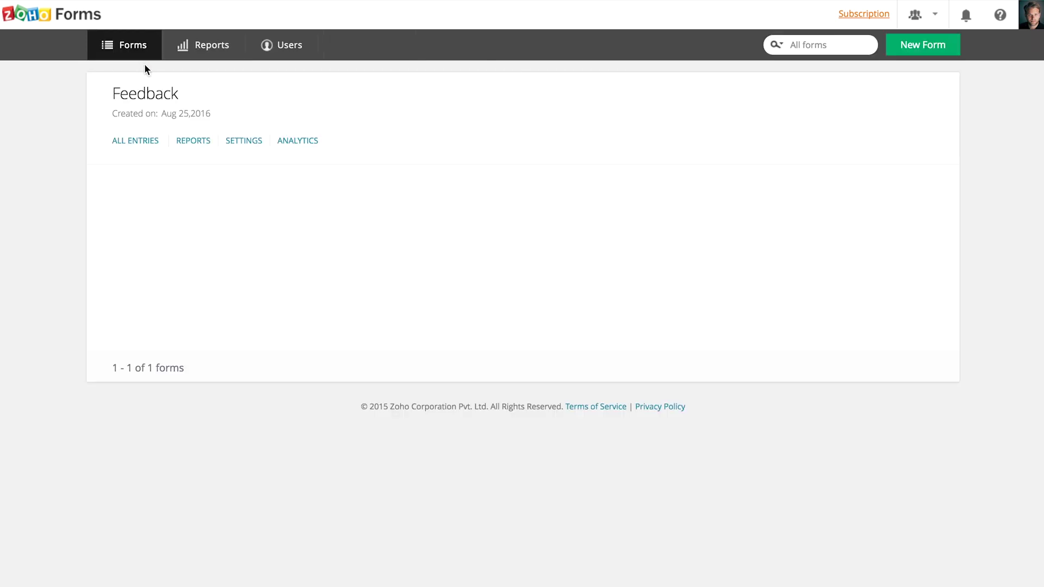
mouse_move(261, 77)
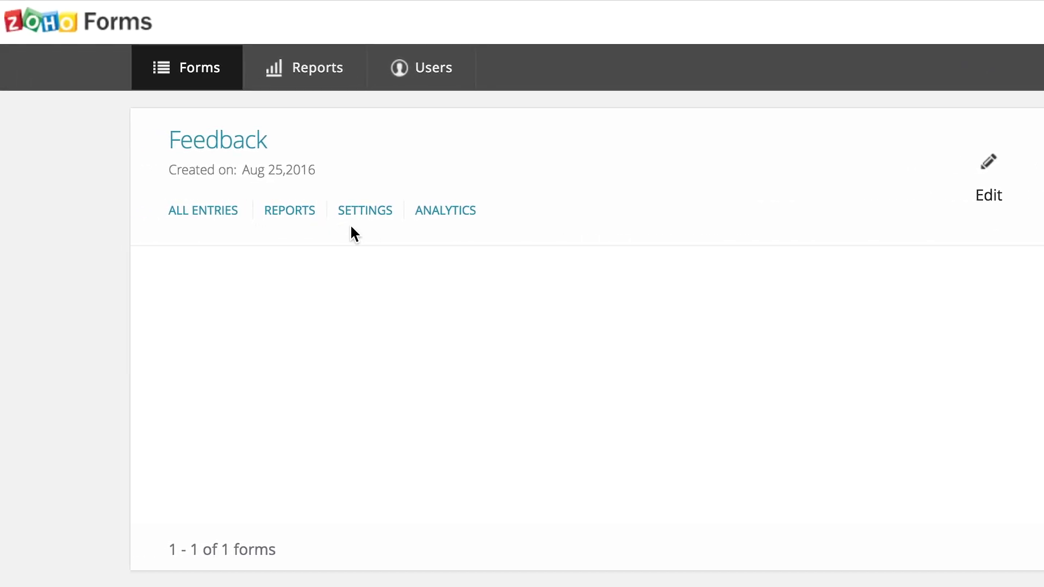
left_click(451, 216)
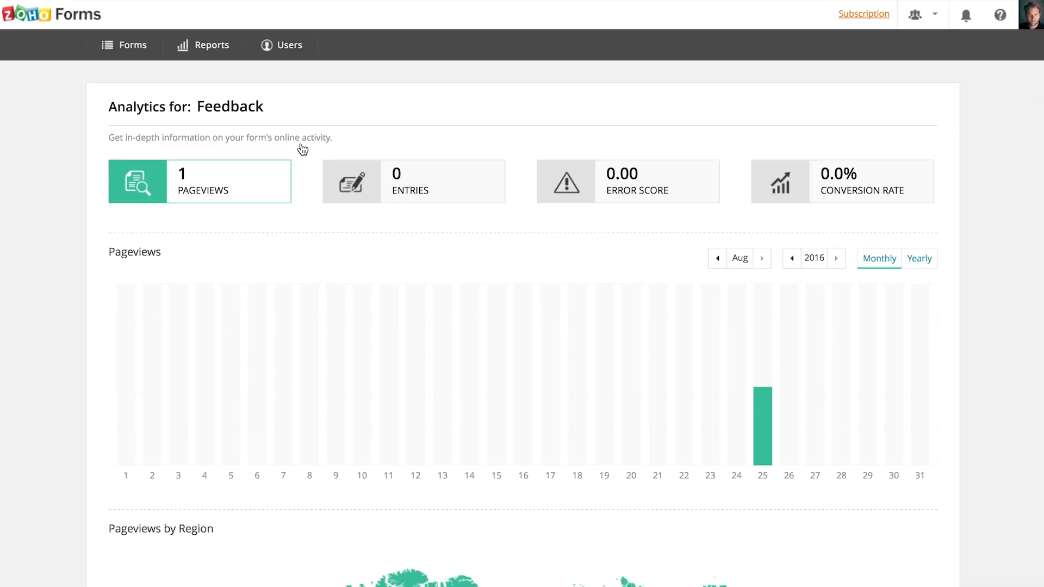
- Chart the form's entries, error score and conversion rate
left_click(333, 175)
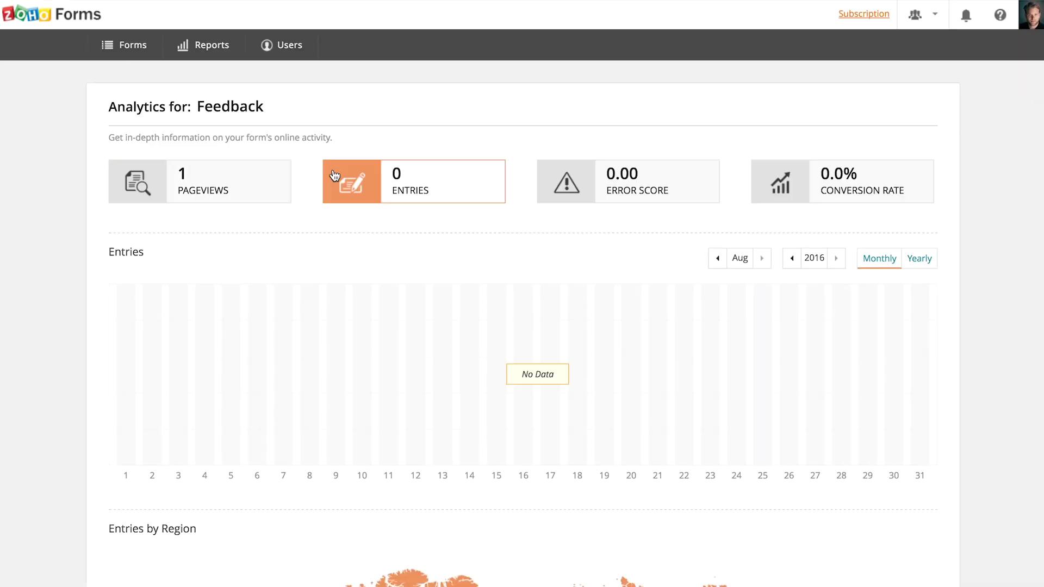
left_click(567, 180)
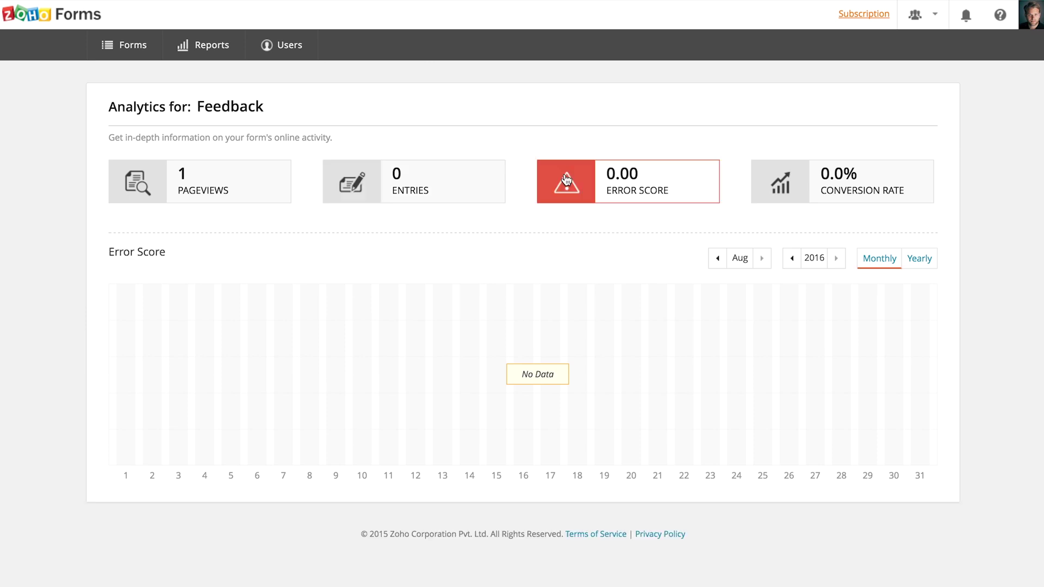
left_click(767, 174)
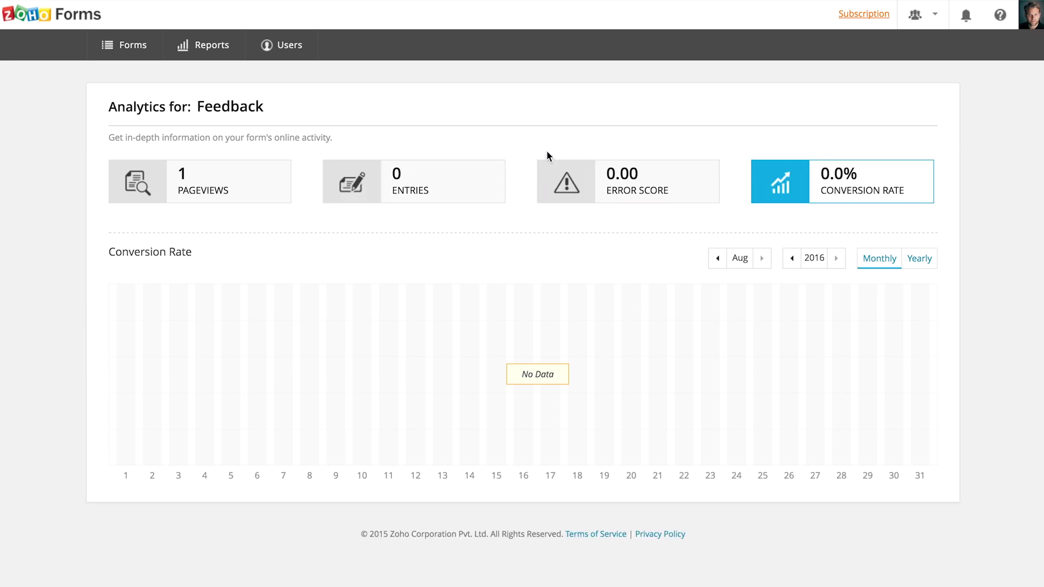
- Check the reports list, then view User Management: Premium plan, 6 active users, 94 seats free
left_click(209, 55)
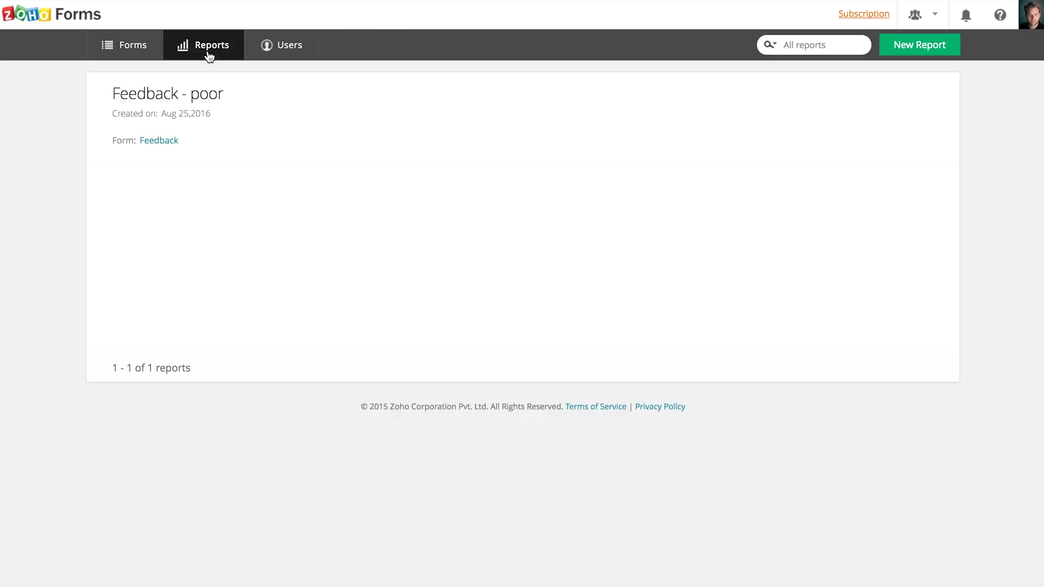
left_click(258, 54)
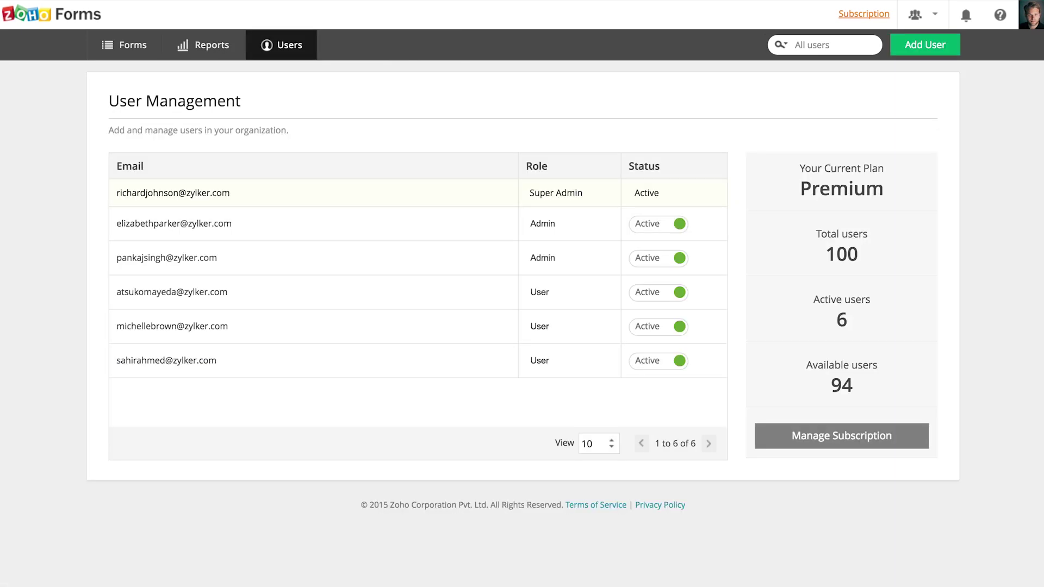